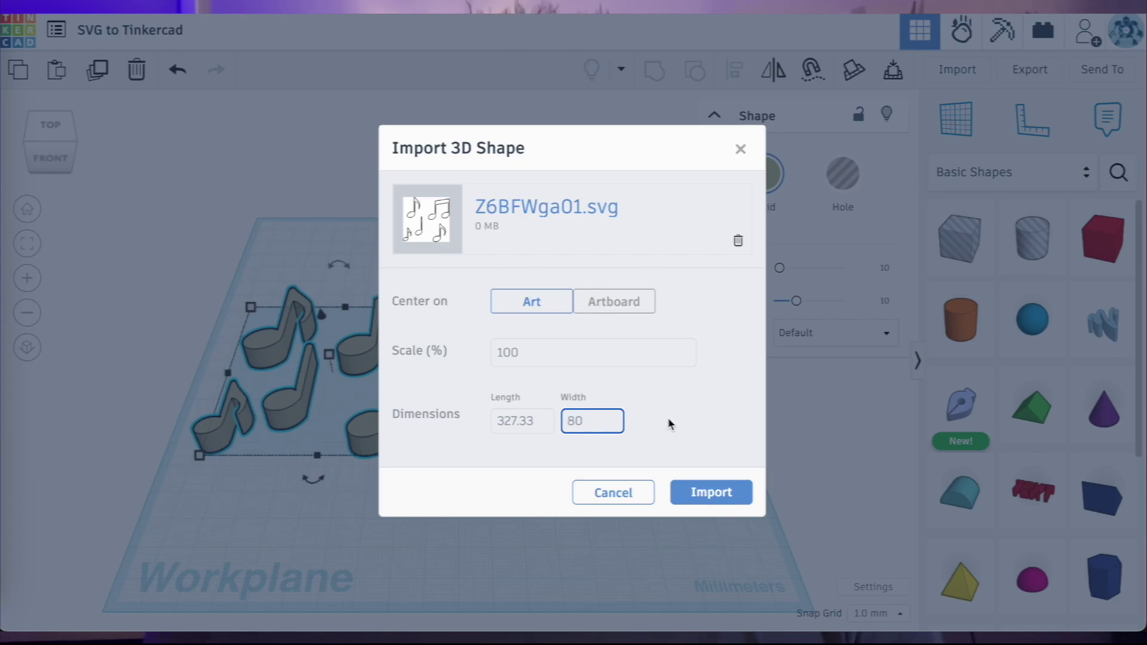
Import Z6BFWga01.svg at width 80 as pink music notes, then deselect them.
key(Return)
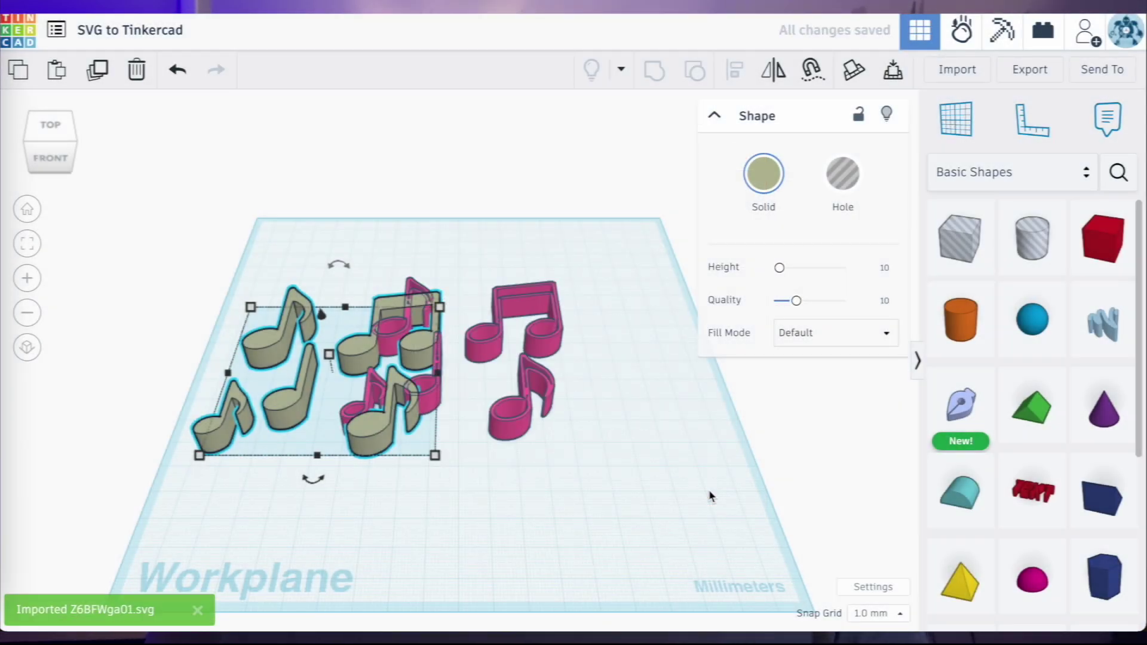
click(540, 483)
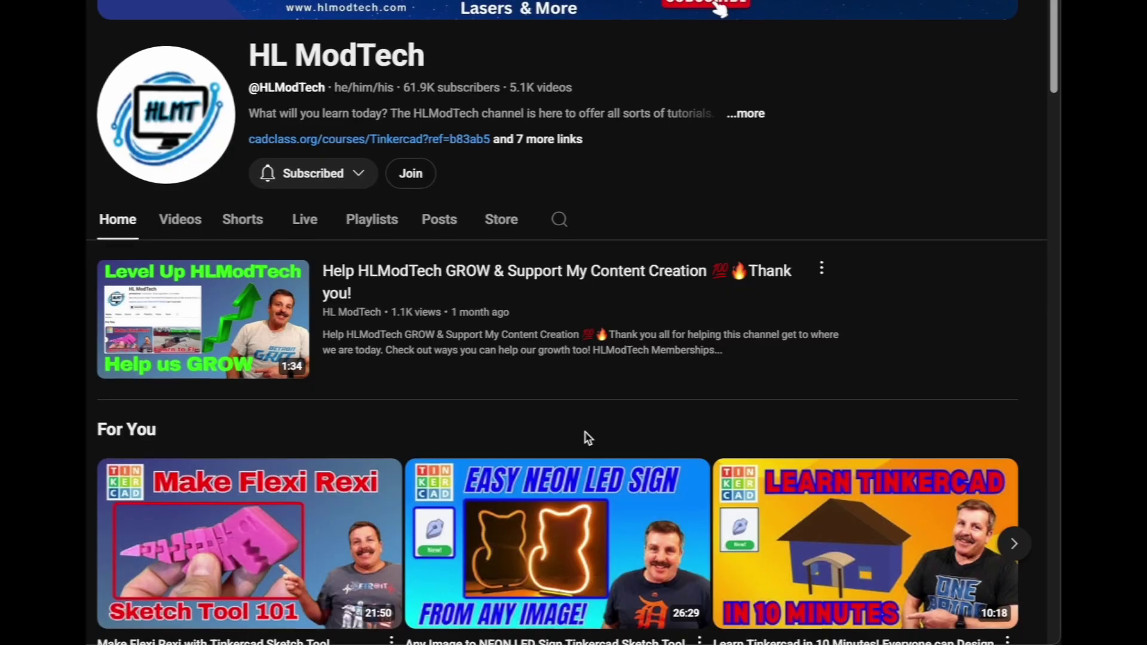
scroll(588, 437, down, 5)
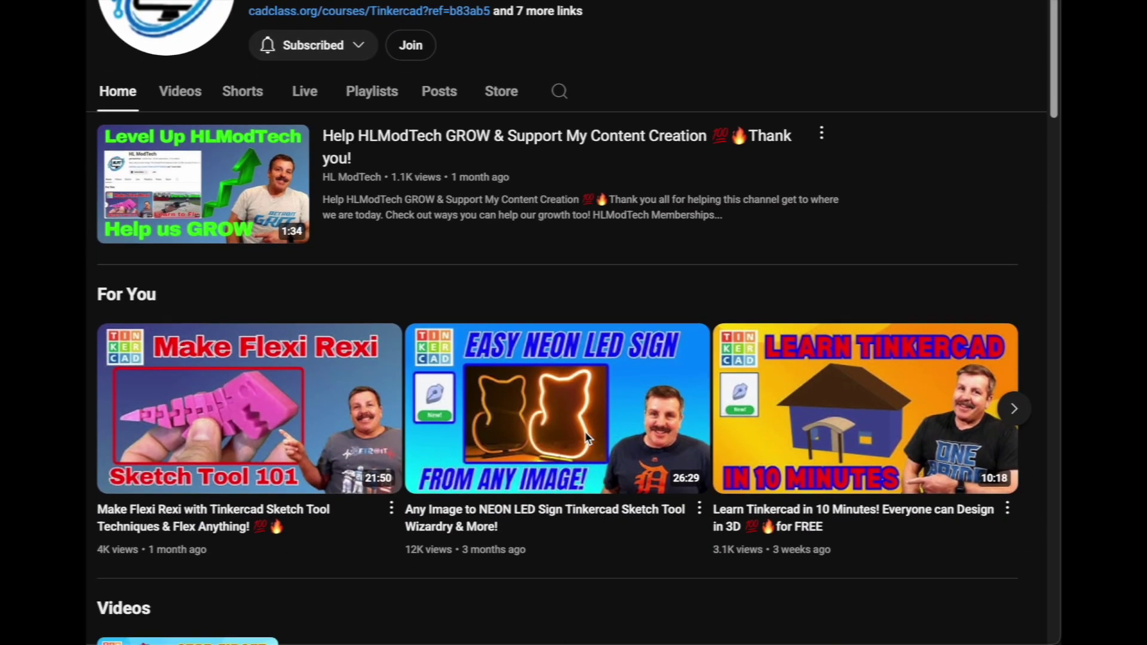
scroll(588, 438, down, 4)
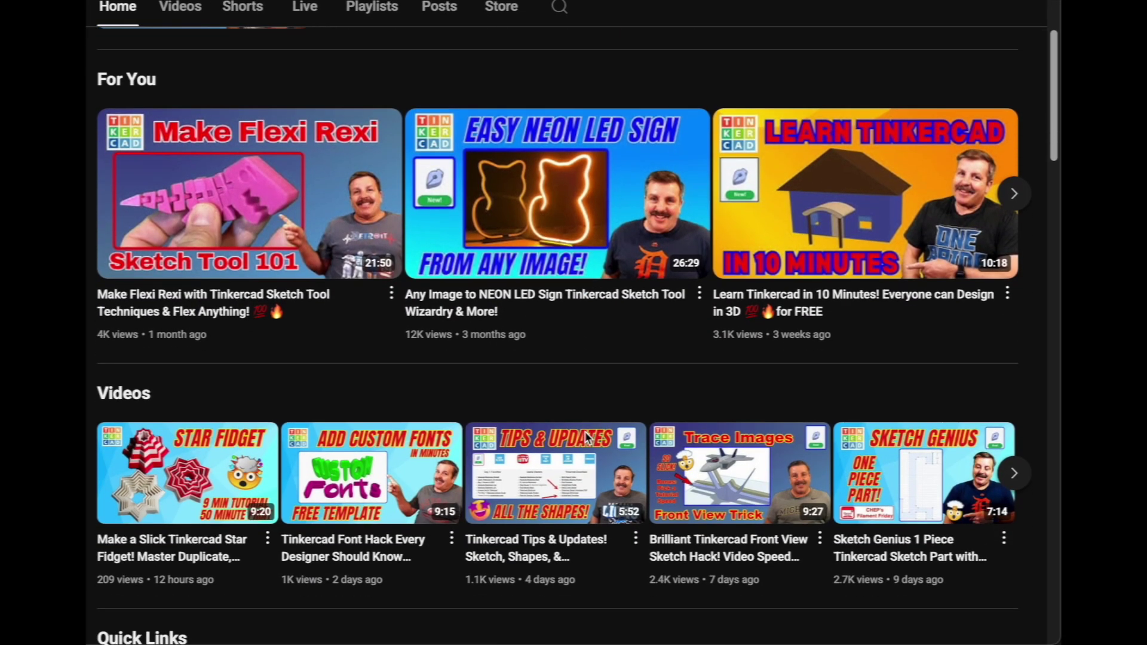
scroll(587, 438, down, 3)
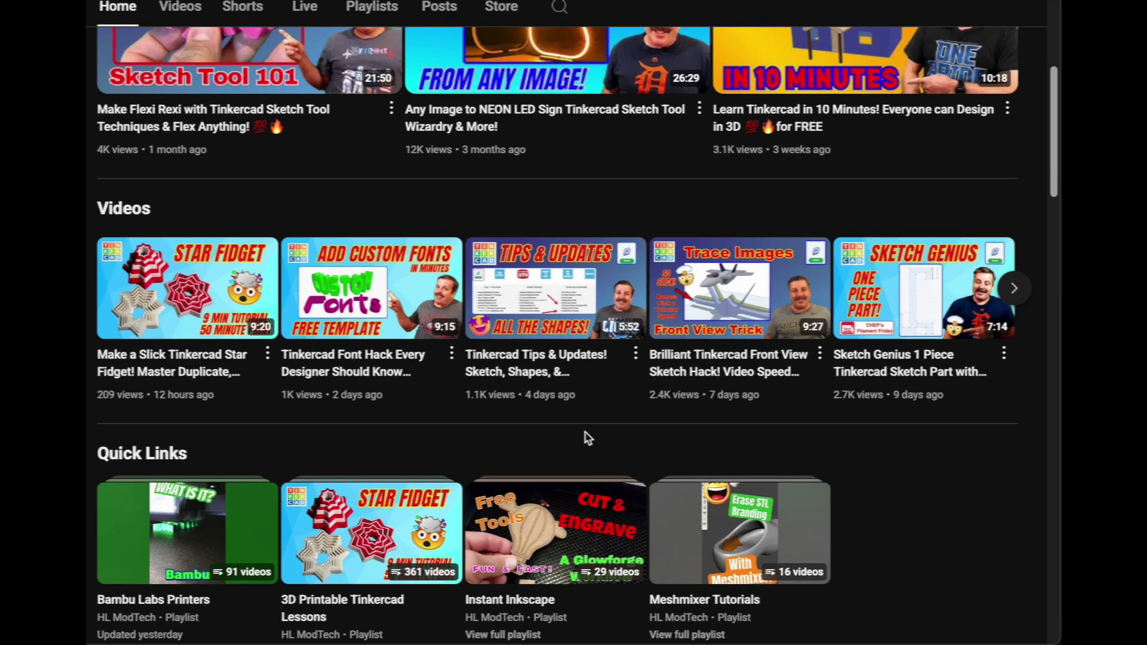
scroll(587, 436, down, 1)
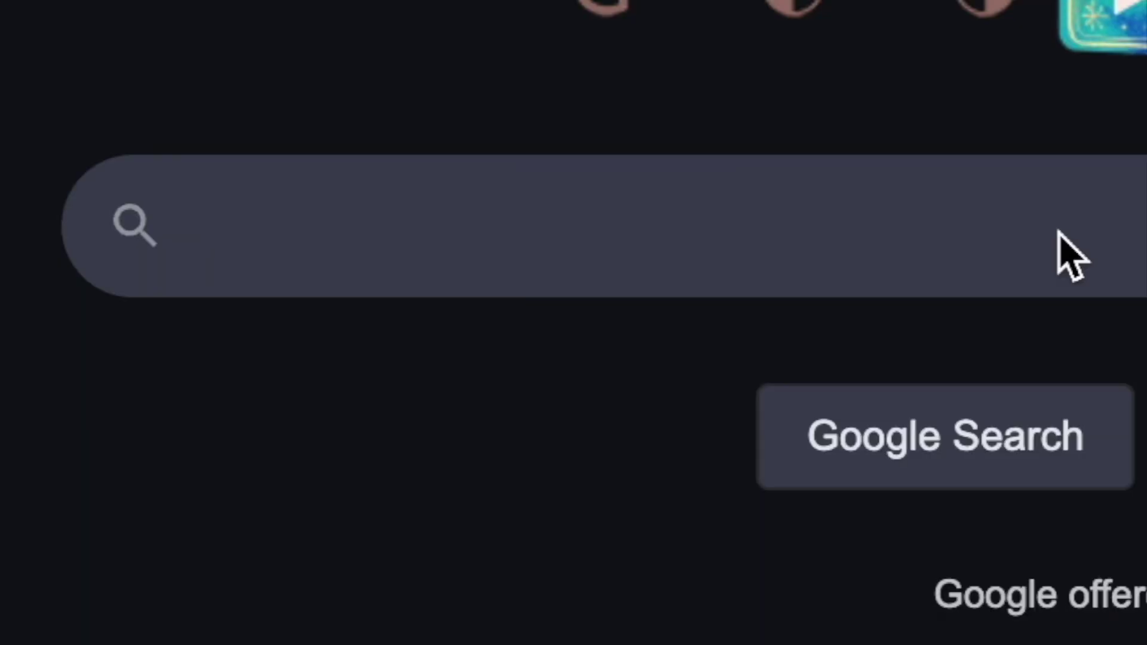
Search Google for 'picsvg' and go to the Picsvg Free SVG Converter page.
text(picsvg)
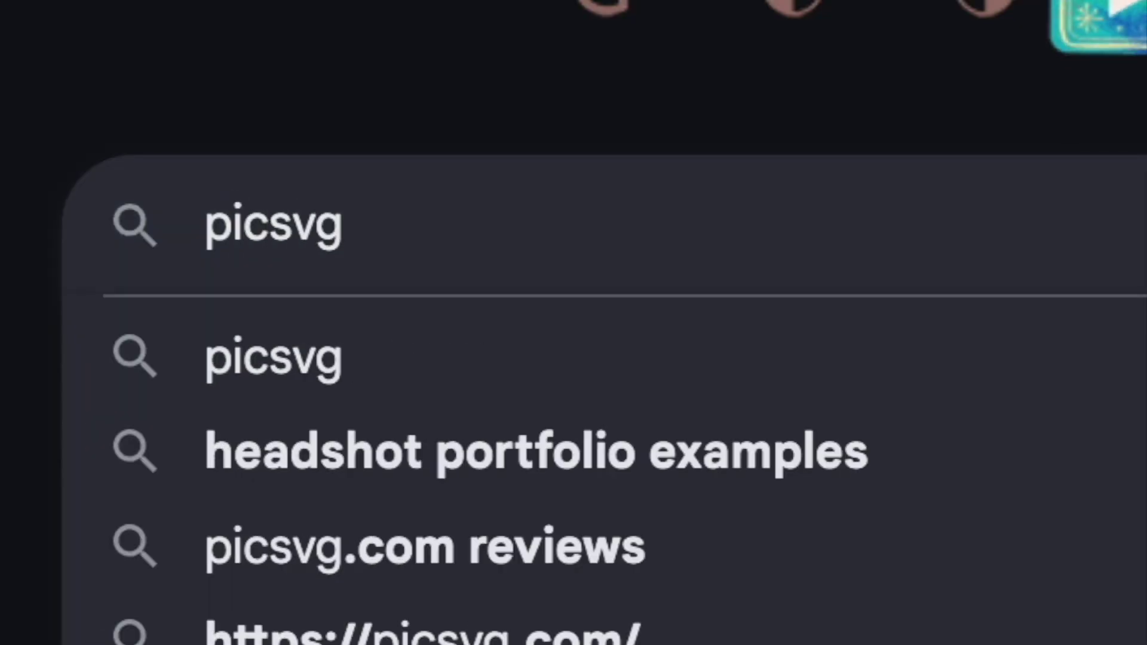
key(Return)
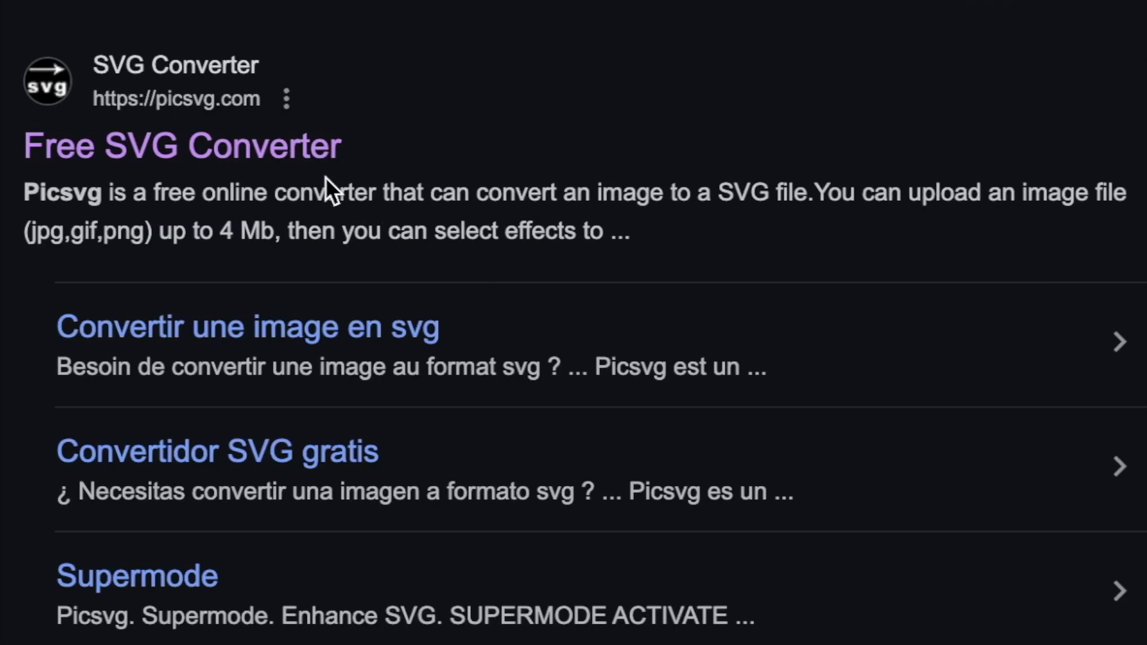
click(269, 146)
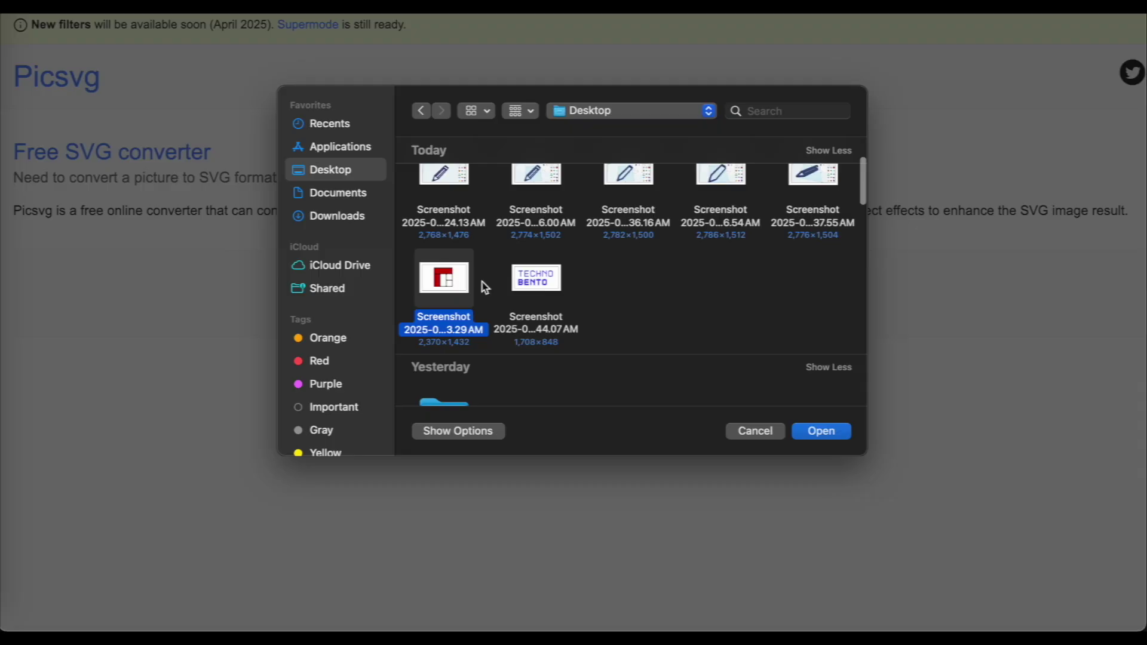
Upload the red-and-white bracket screenshot and scroll down to its SVG conversion preview.
click(839, 435)
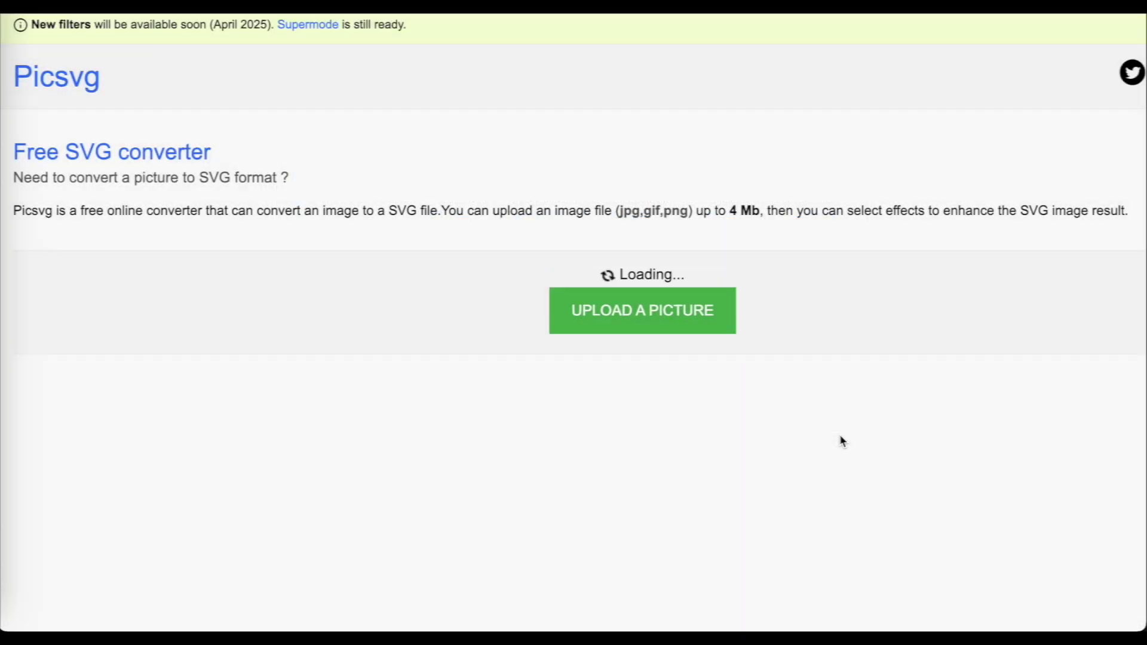
scroll(702, 473, down, 5)
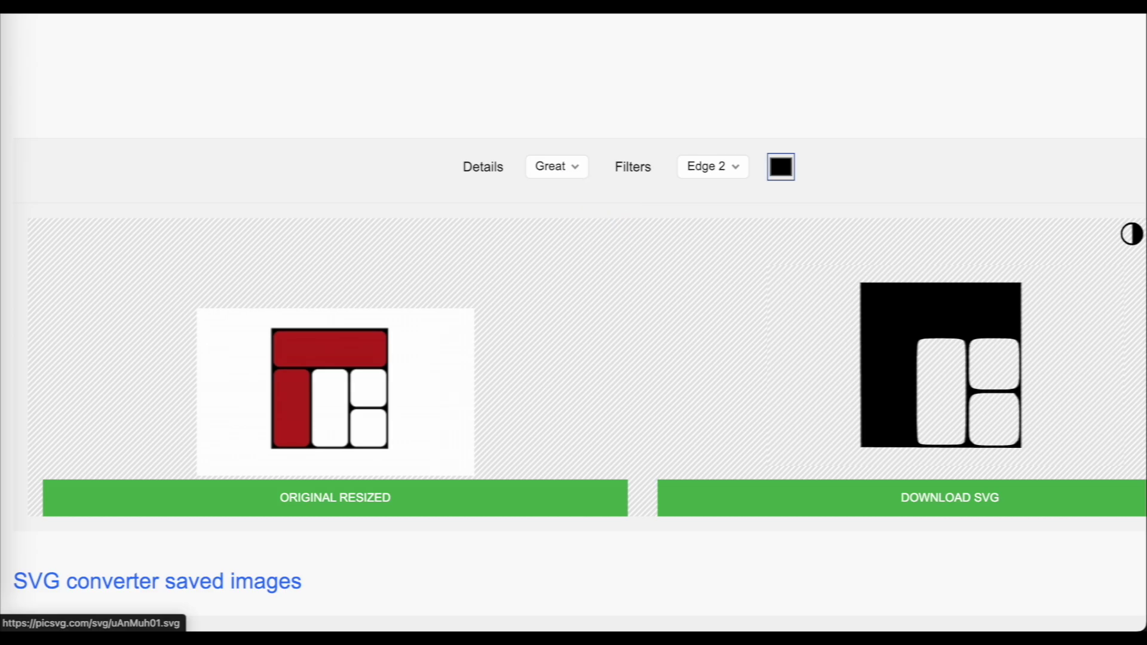
Switch the Picsvg conversion filter to Internal 1 and download the resulting SVG.
click(737, 173)
click(725, 214)
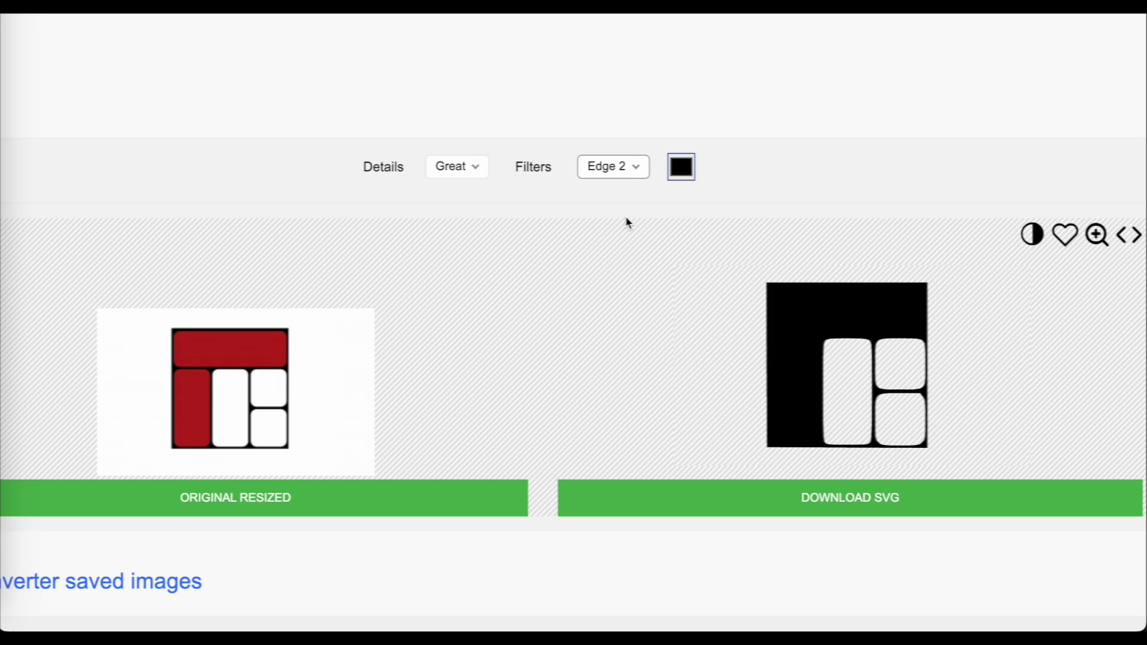
click(625, 169)
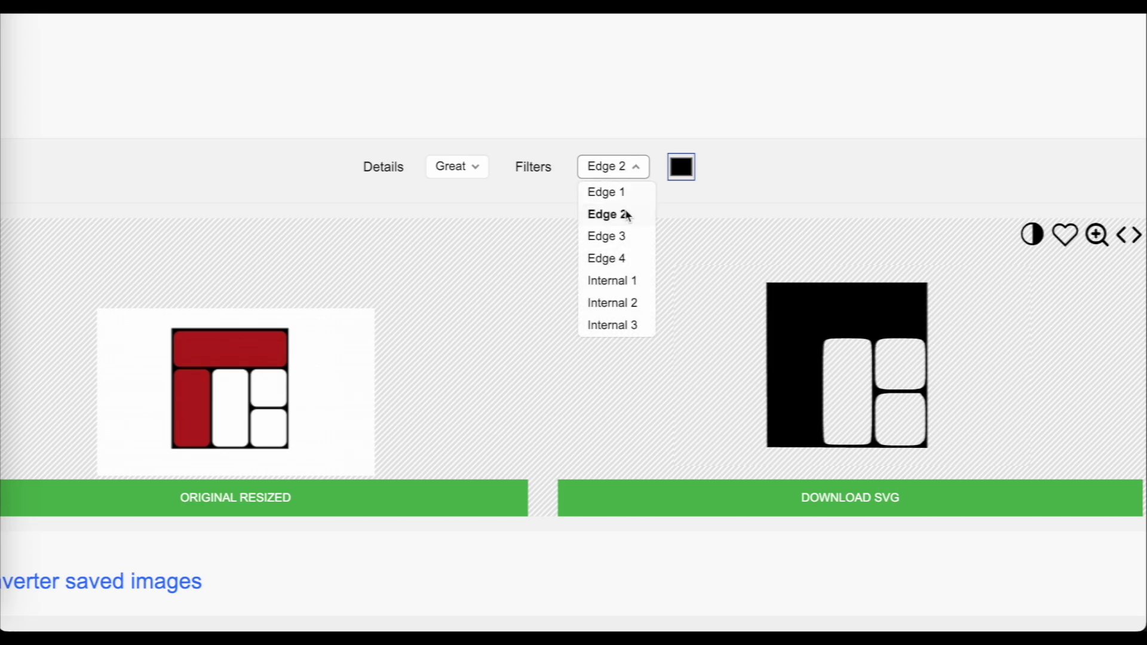
click(627, 282)
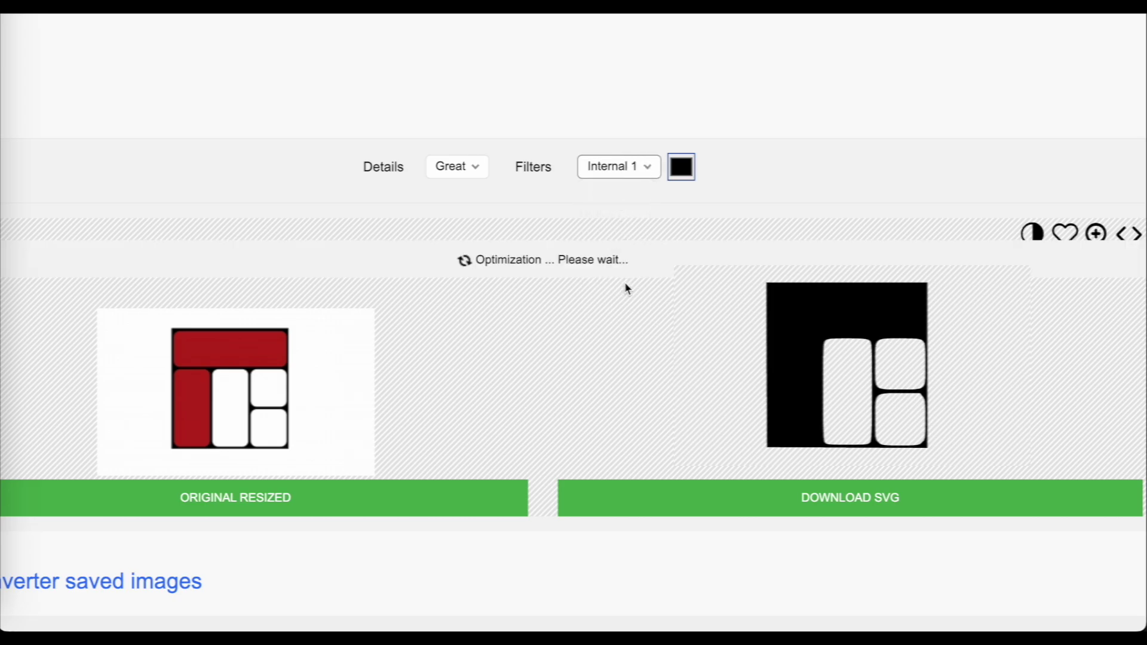
click(864, 502)
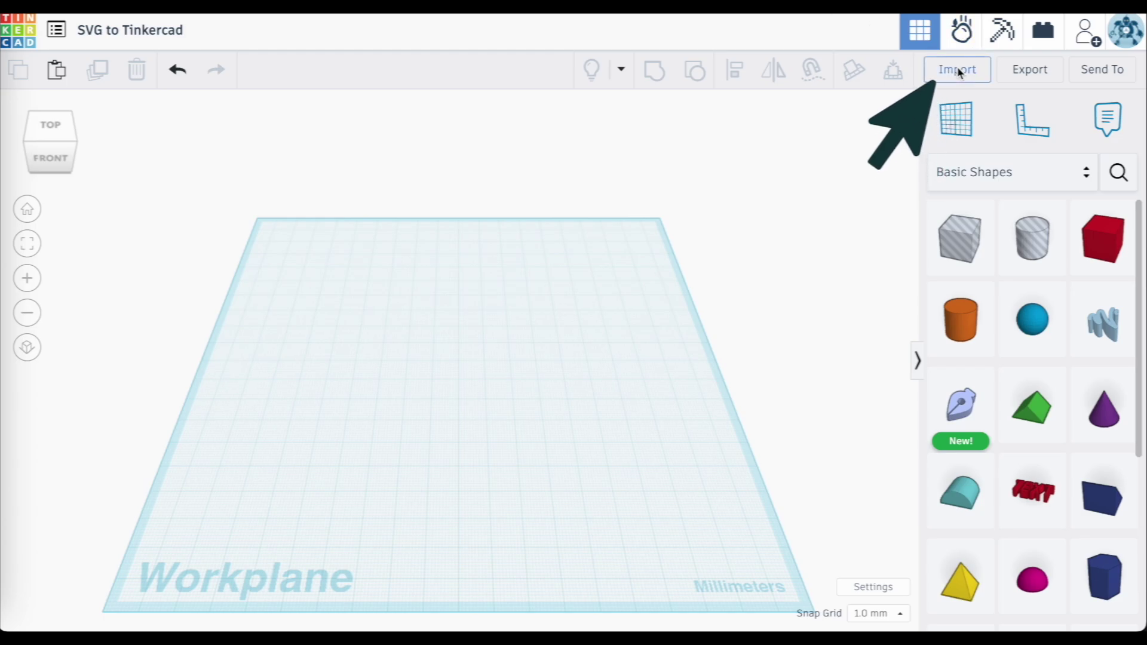
Import uAnMuh01.svg with Center on set to Art and a width of 100.
click(956, 69)
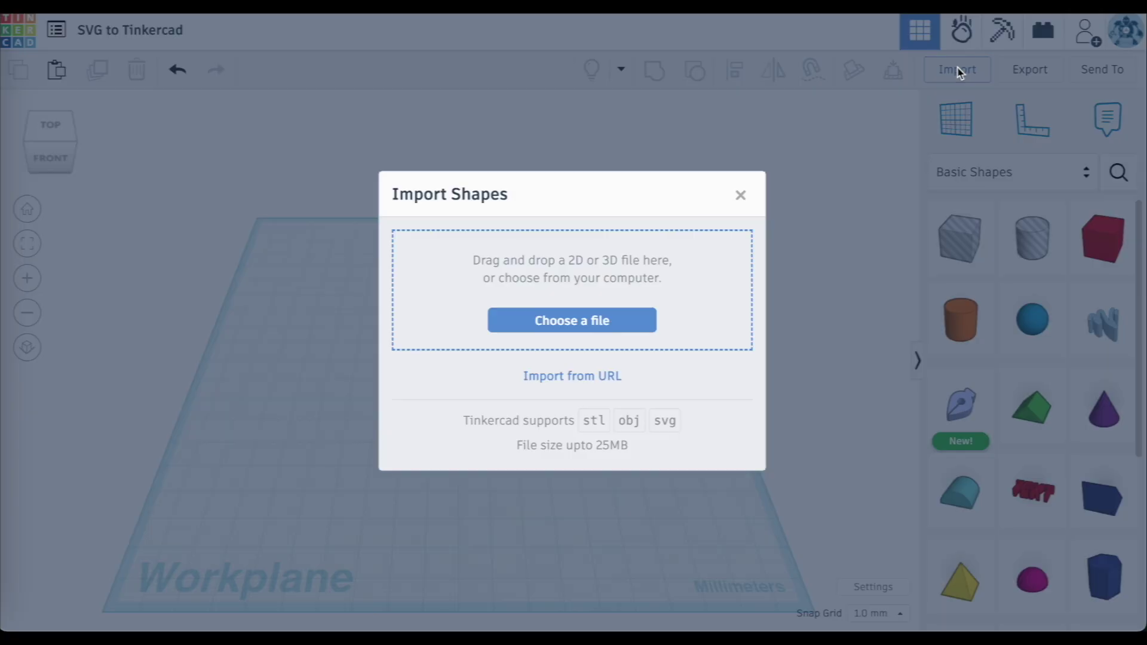
click(597, 328)
click(543, 215)
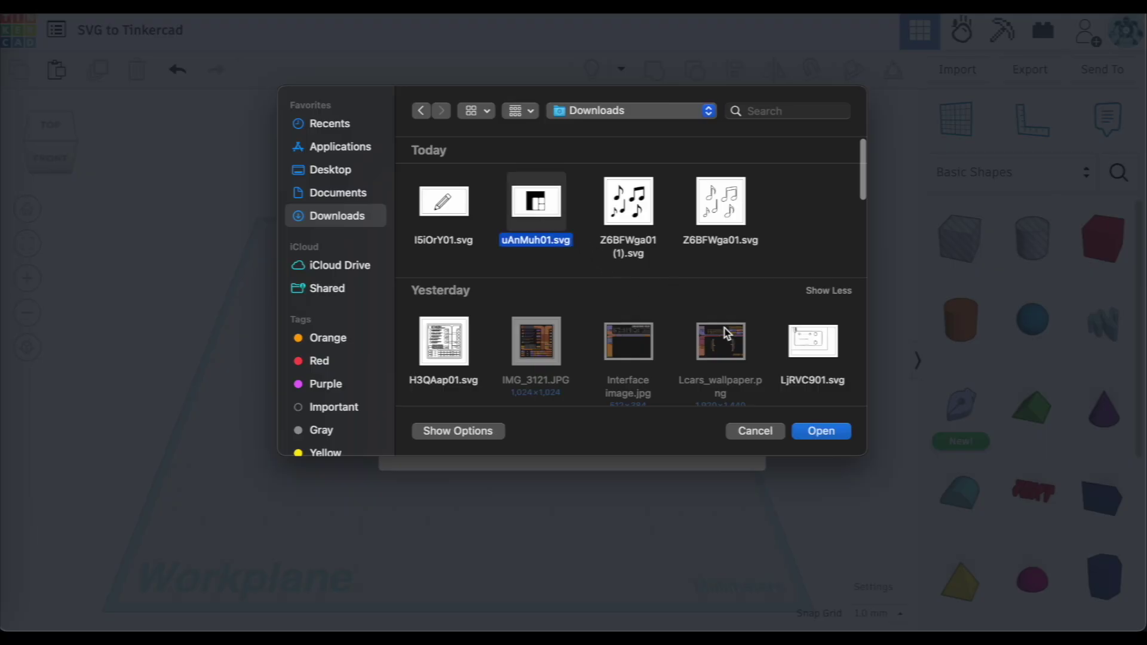
click(821, 431)
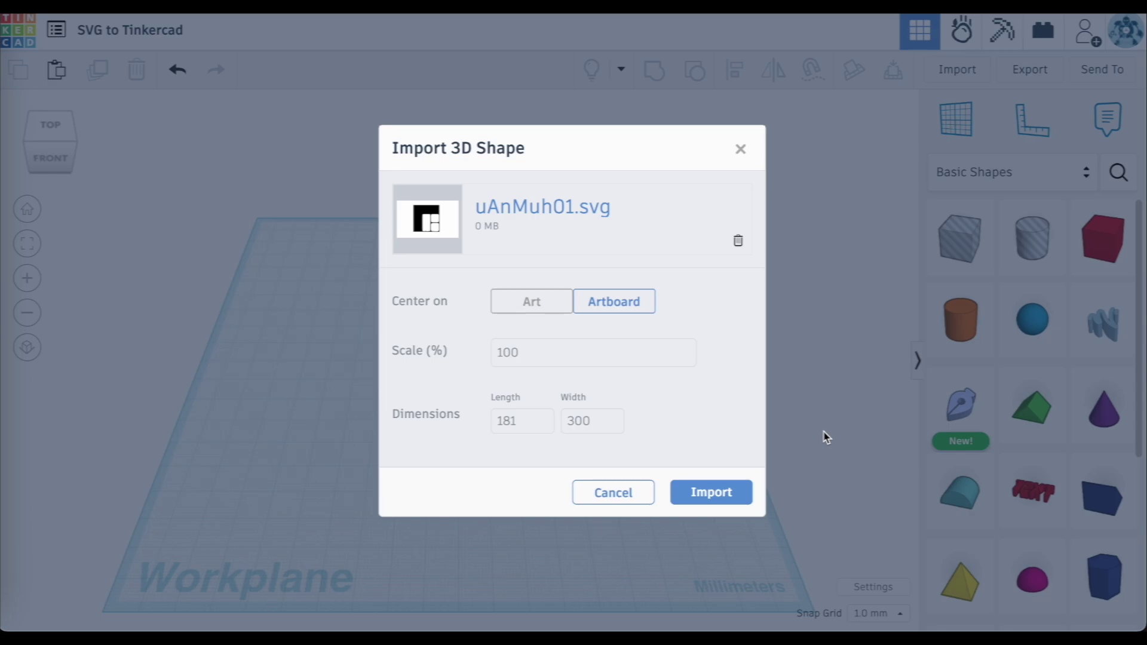
click(531, 301)
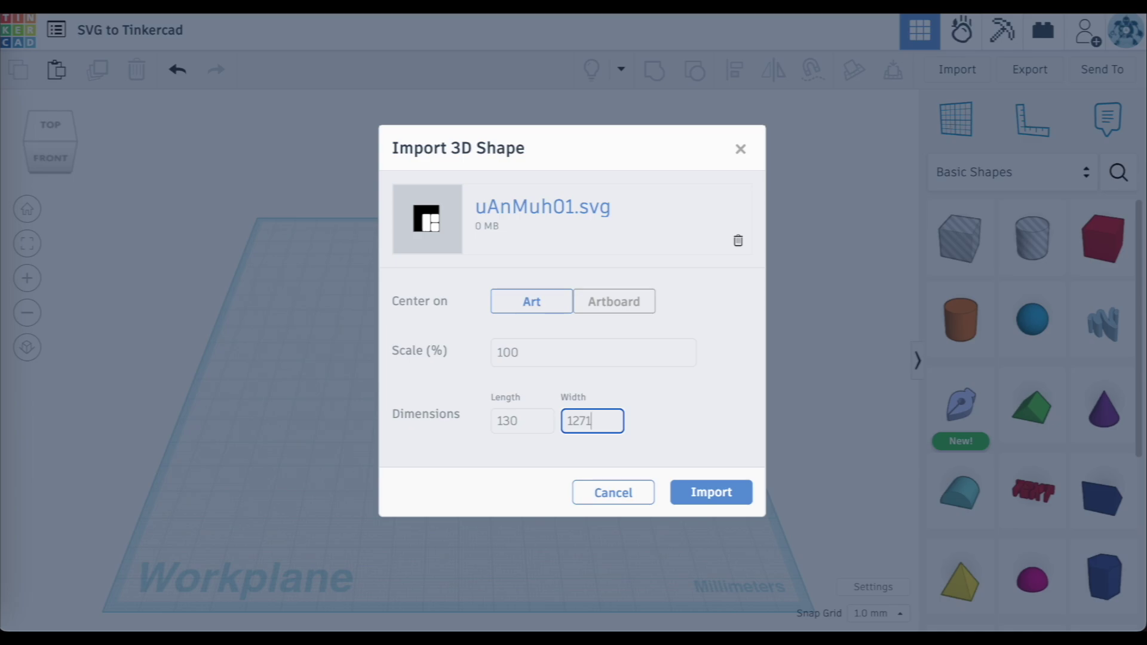
key(BackSpace)
key(BackSpace)
text(00)
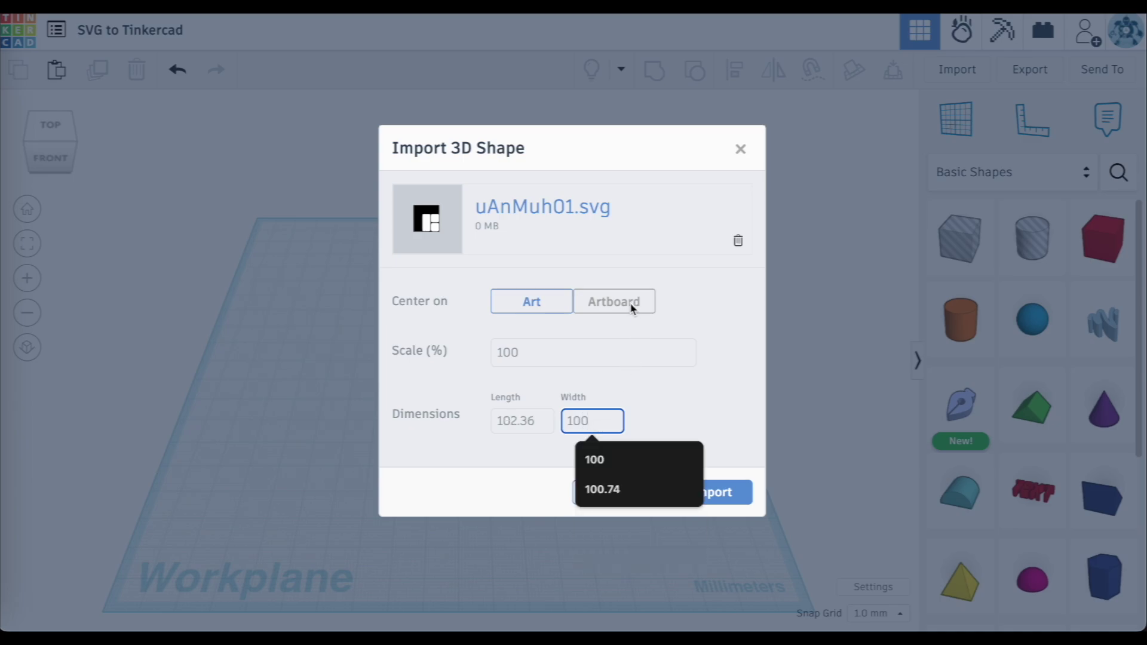
click(701, 442)
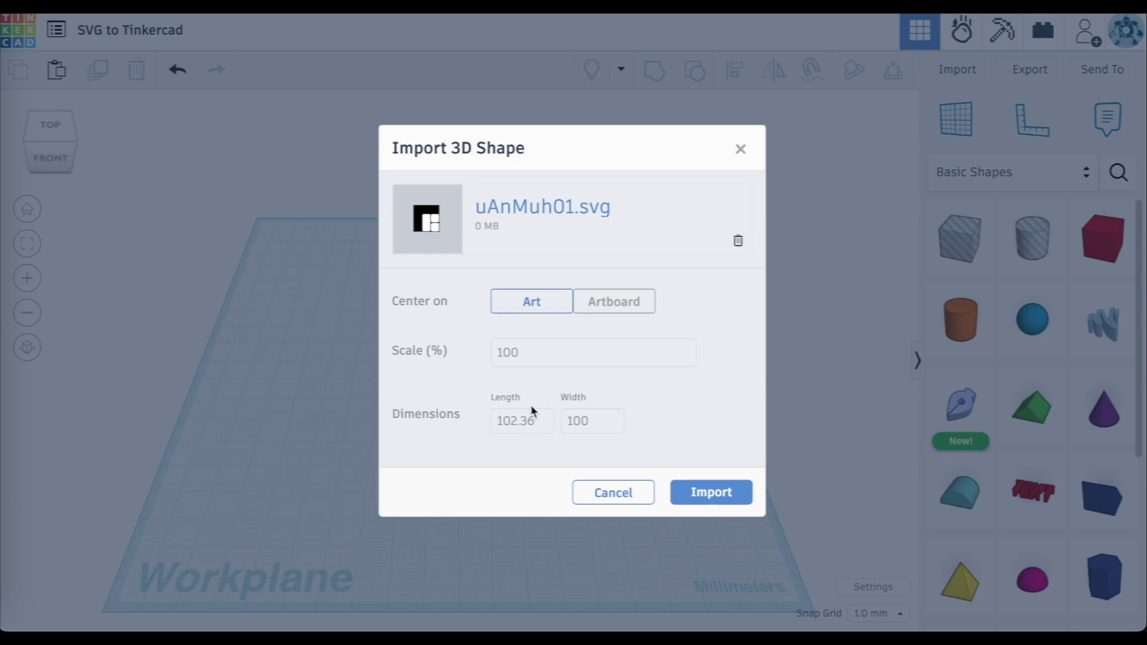
click(739, 498)
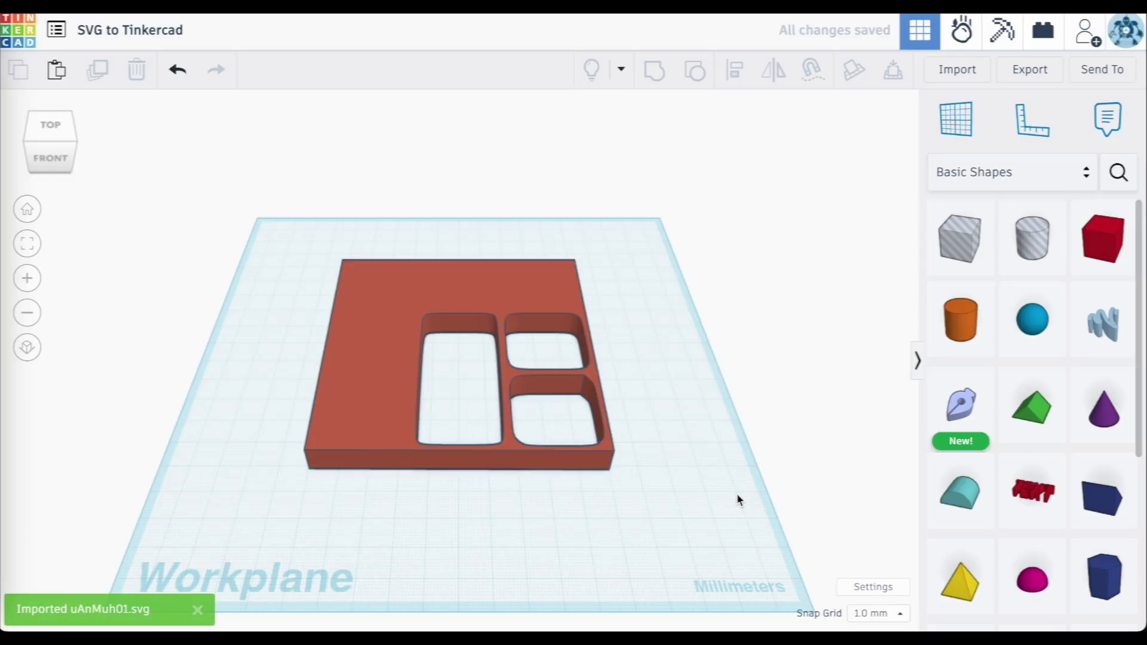
From top view, resize the red plate's 102.36 mm side to 70 mm and nudge it down-left.
right_drag(651, 401, 655, 461)
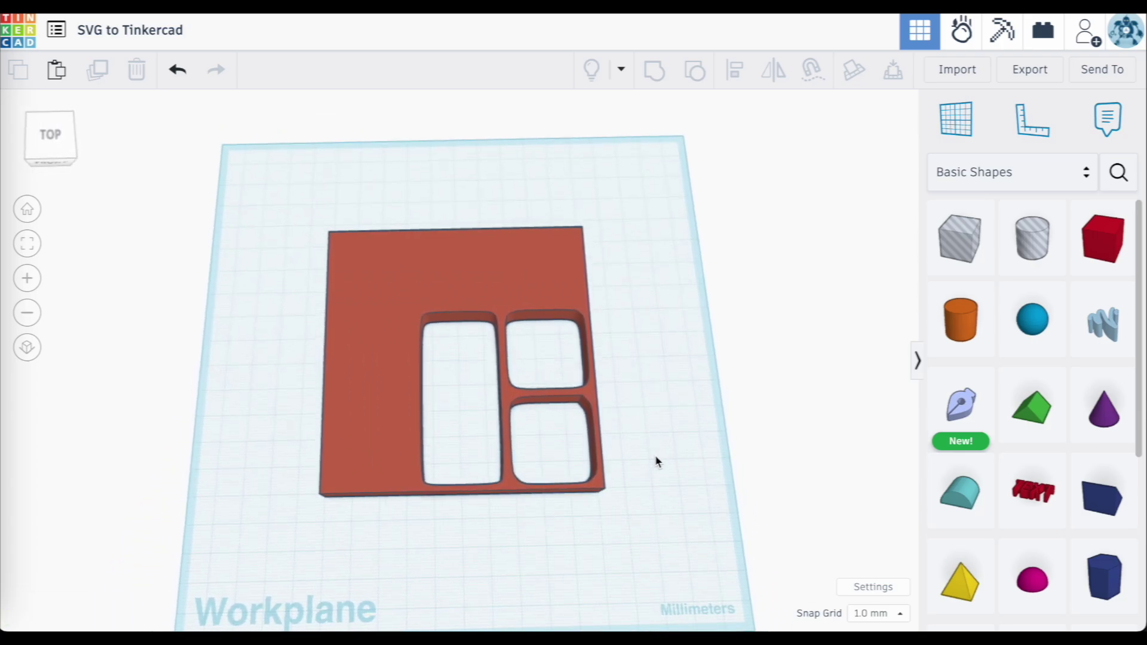
click(448, 277)
click(234, 365)
text(70)
key(Return)
drag(457, 363, 425, 415)
click(659, 491)
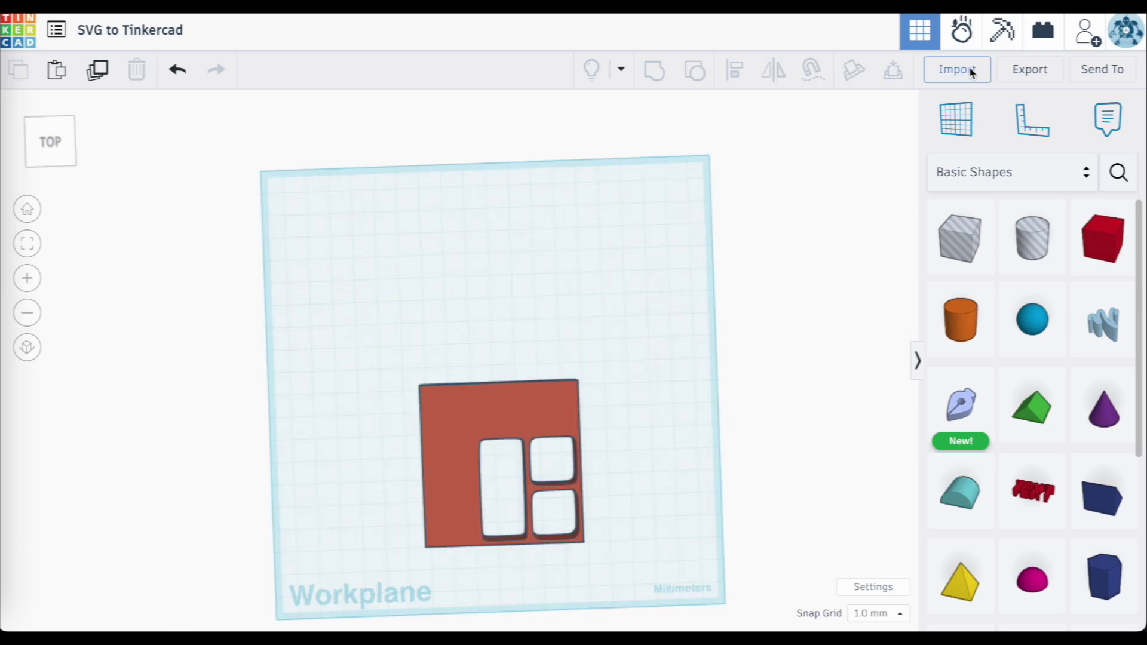
Import neLHwn01.svg centred on Art, placing the orange TECHNO BENTO lettering on the workplane.
click(972, 69)
click(552, 323)
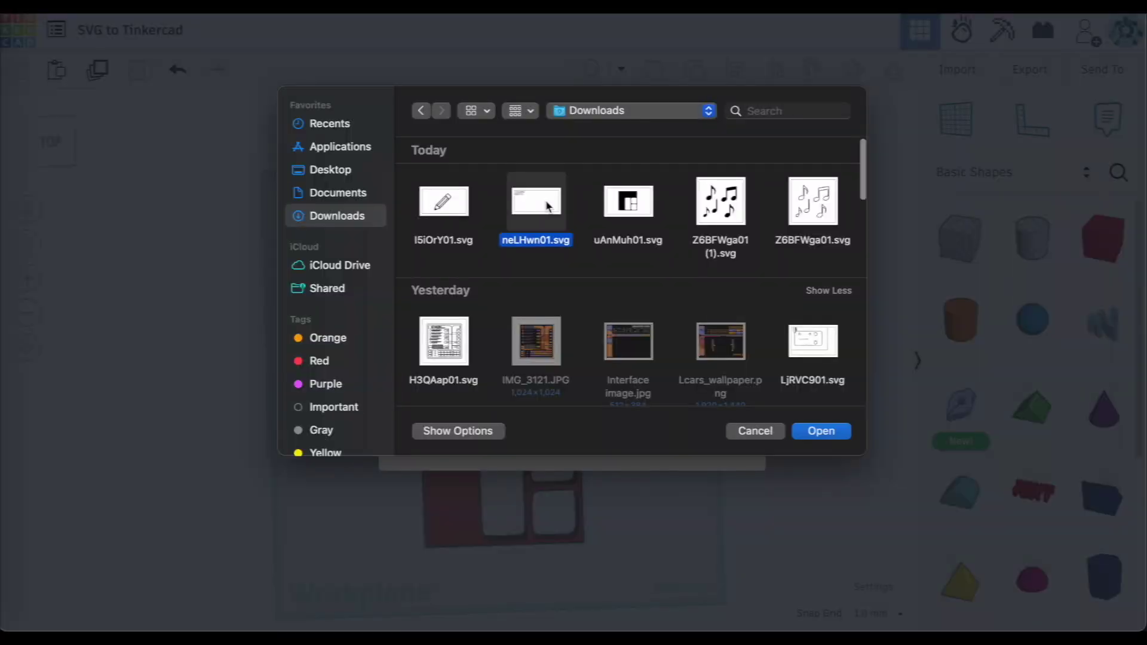
click(829, 431)
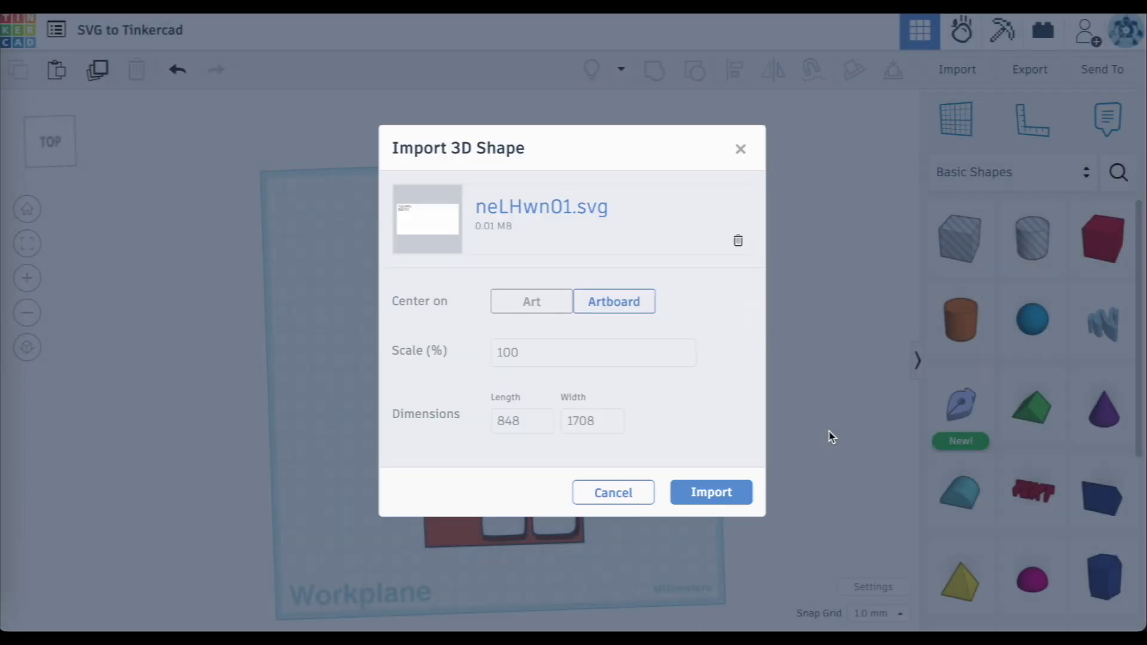
click(542, 303)
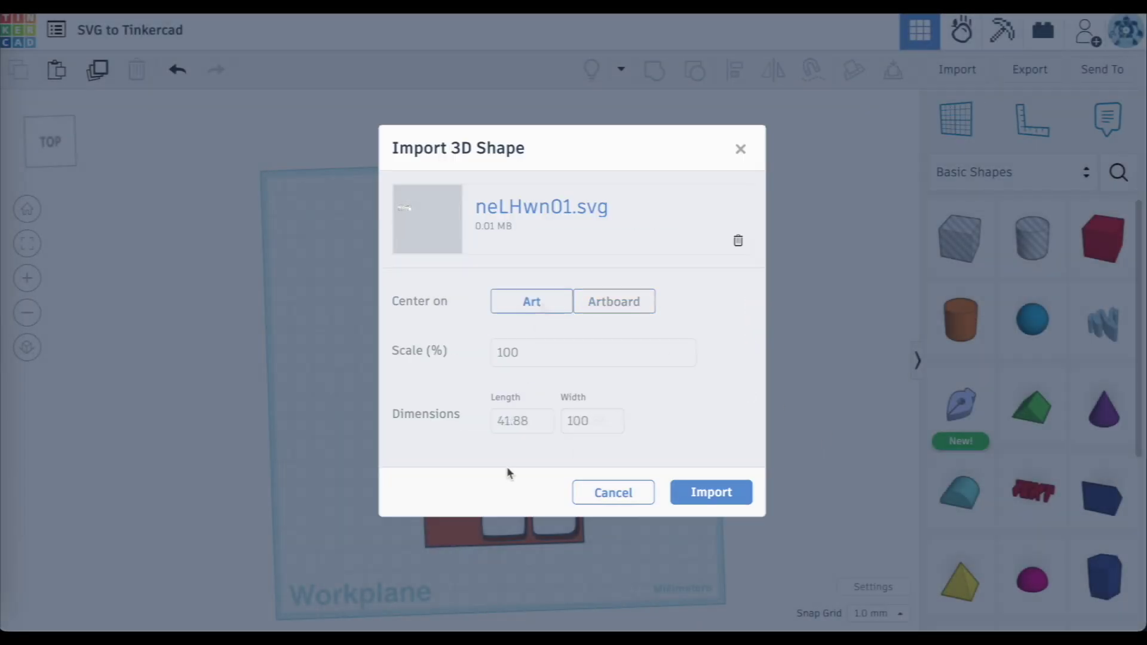
click(716, 491)
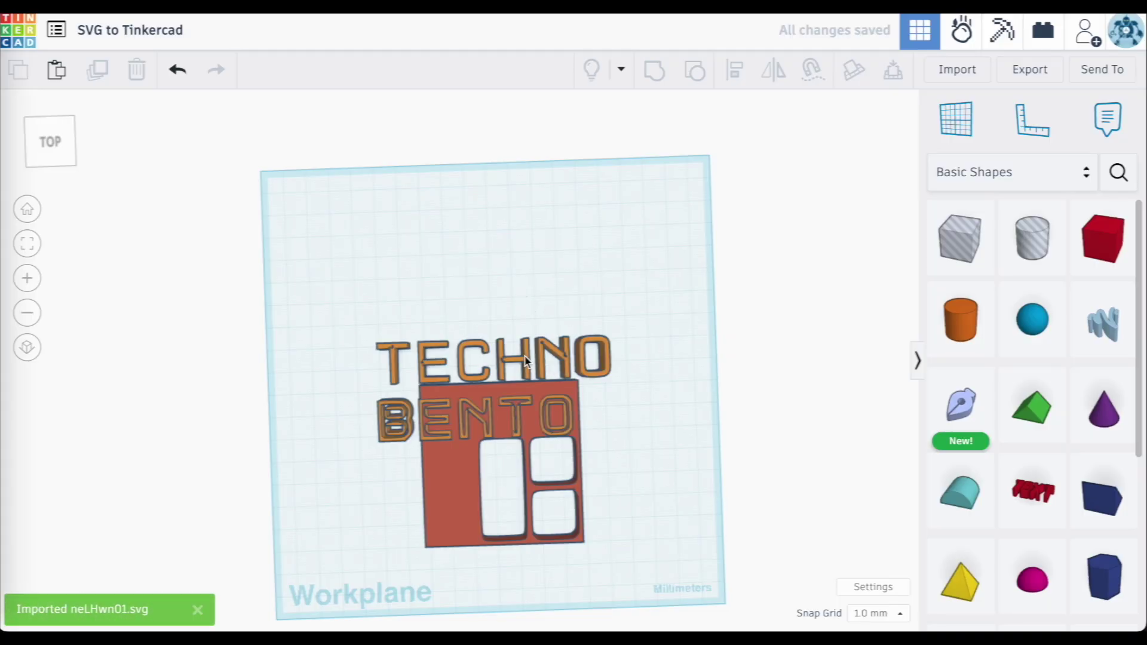
Move the TECHNO BENTO lettering above the red plate and set its Fill Mode to Silhouette.
drag(525, 359, 517, 281)
right_drag(516, 280, 615, 349)
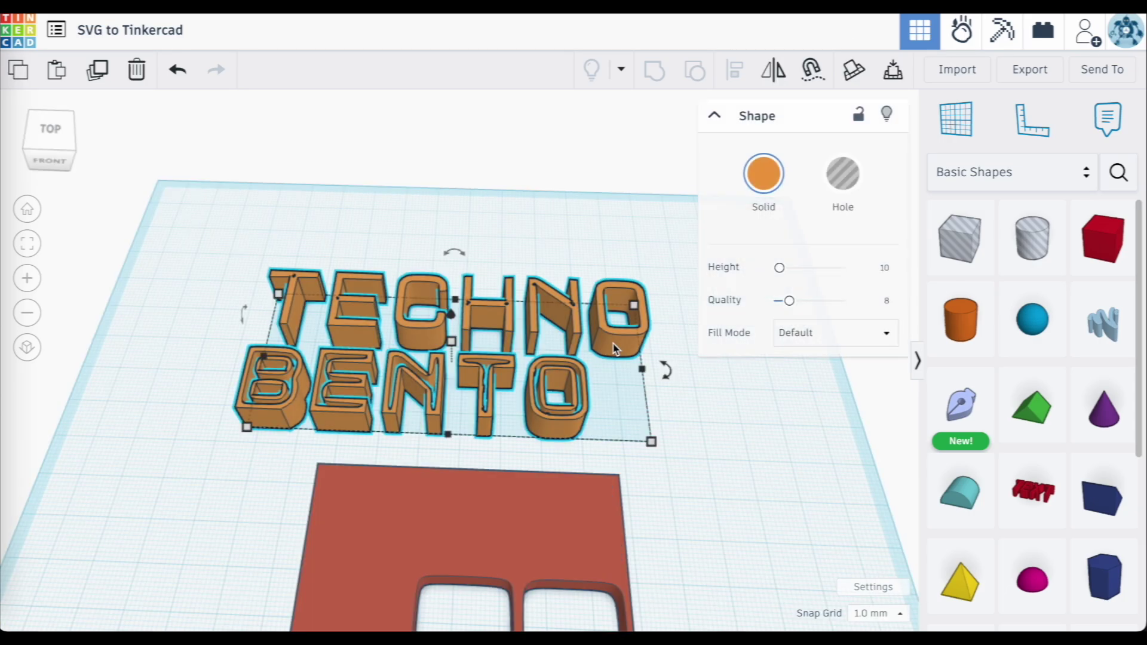
click(867, 338)
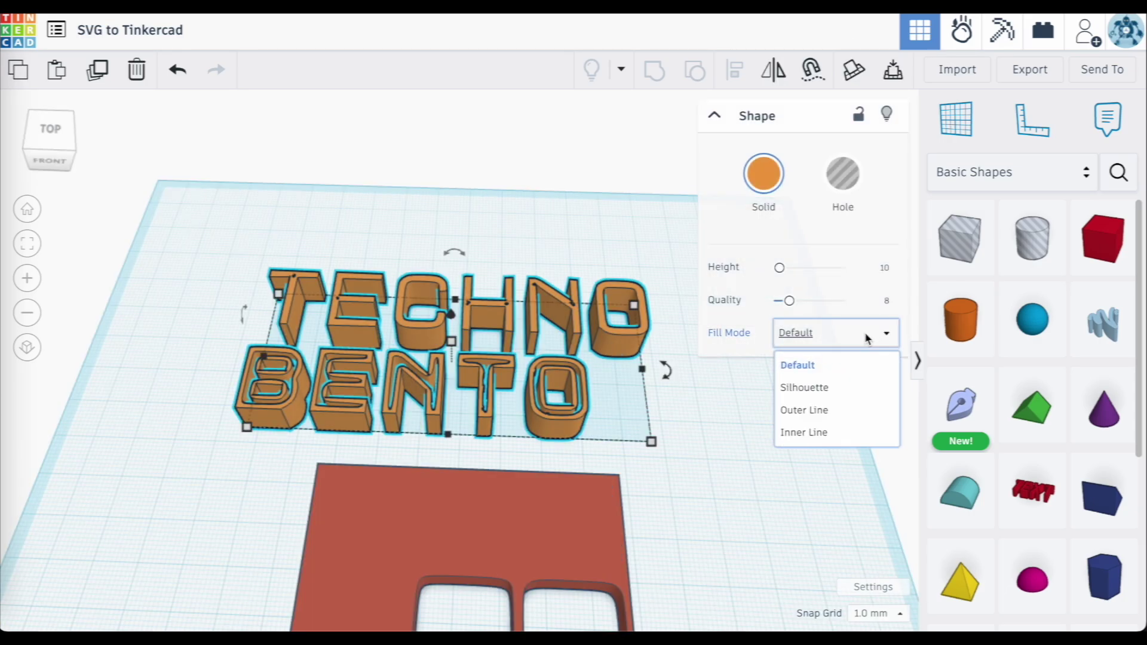
click(843, 389)
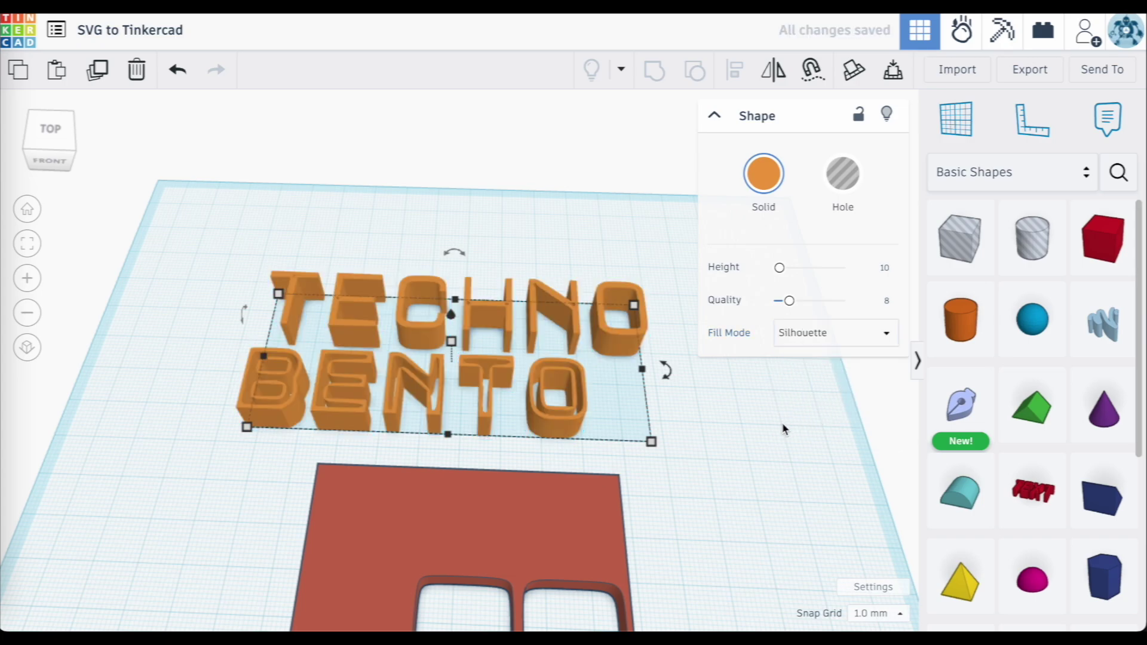
Change the lettering's Fill Mode to Outer Line.
right_drag(740, 421, 747, 470)
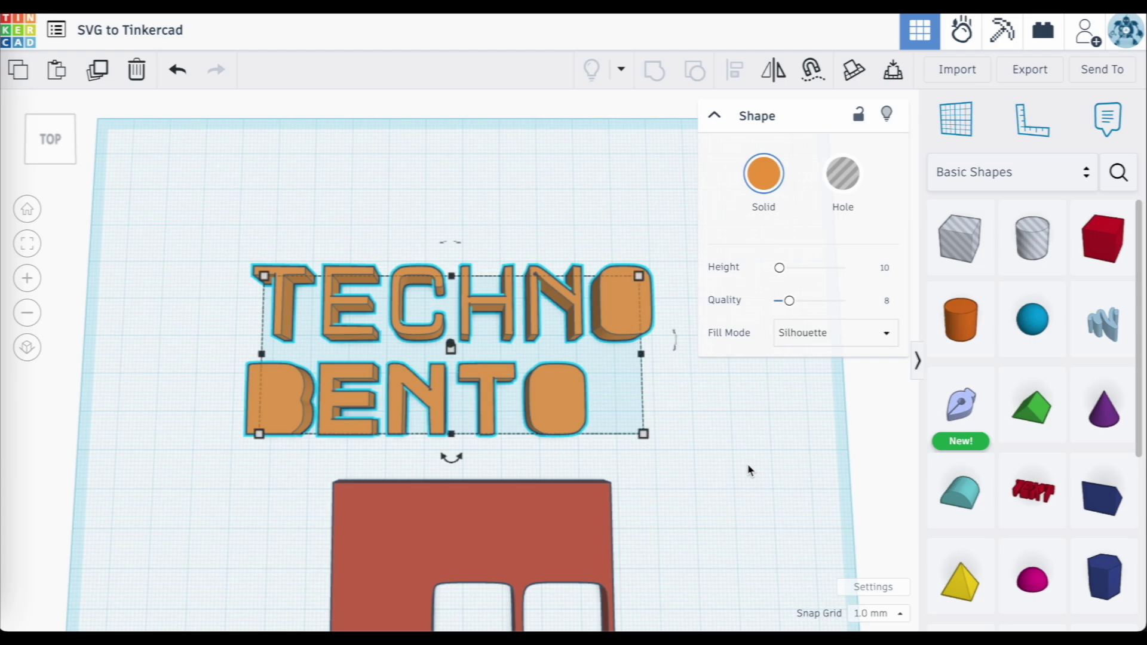
click(806, 330)
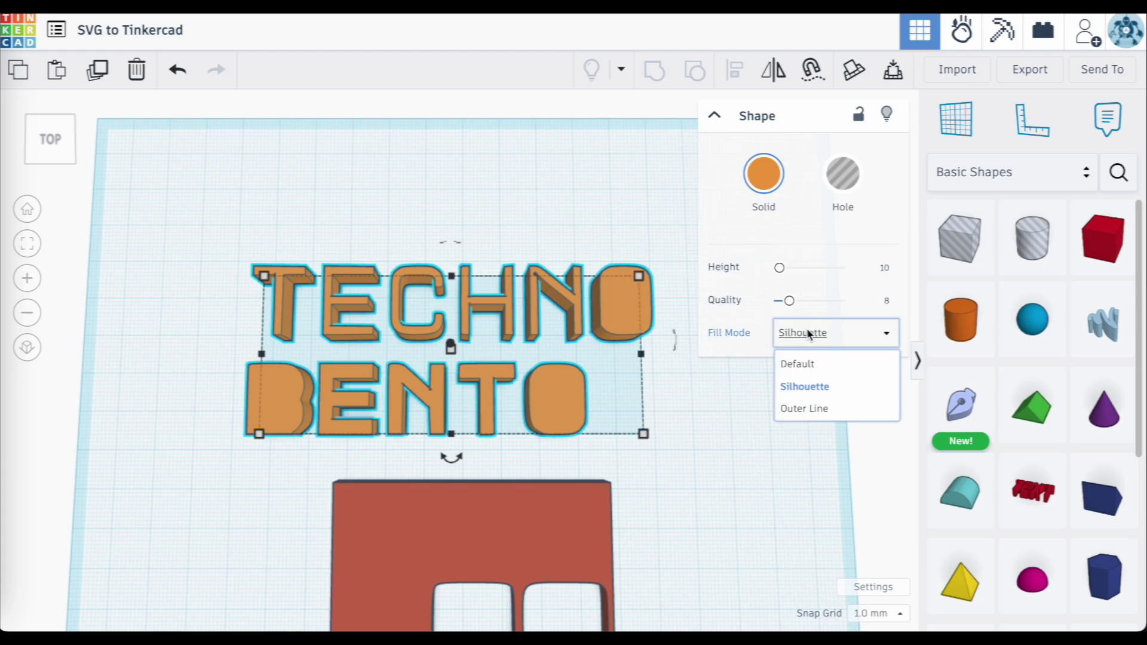
click(800, 410)
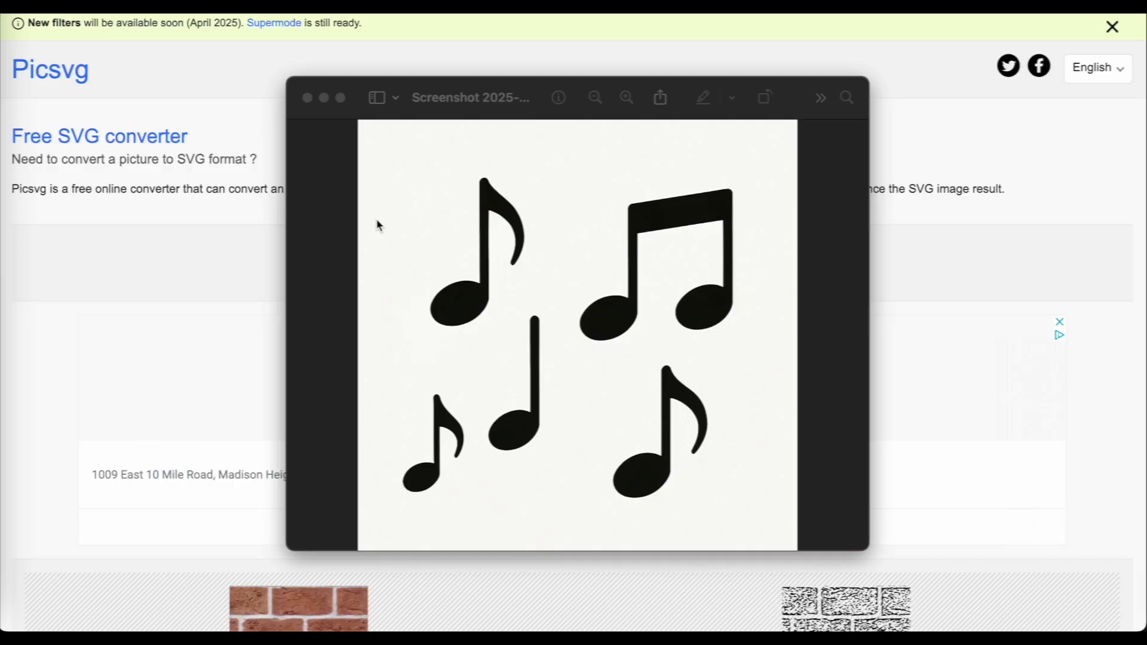
Close the preview and upload the music-notes screenshot to Picsvg.
click(308, 98)
click(577, 275)
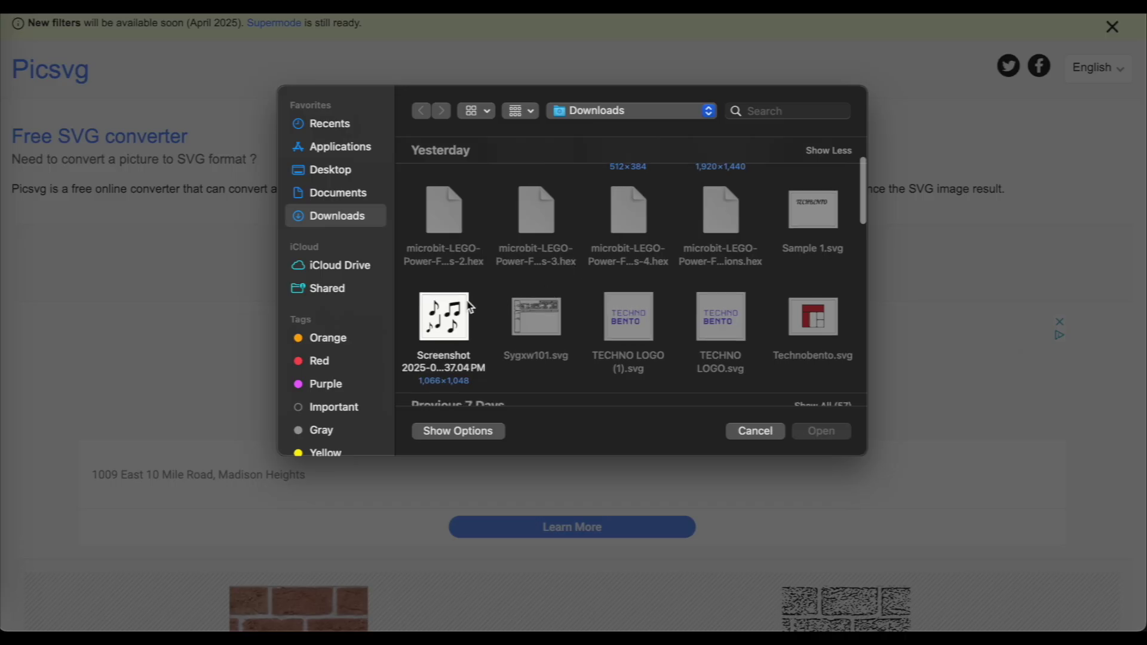
click(458, 309)
click(821, 431)
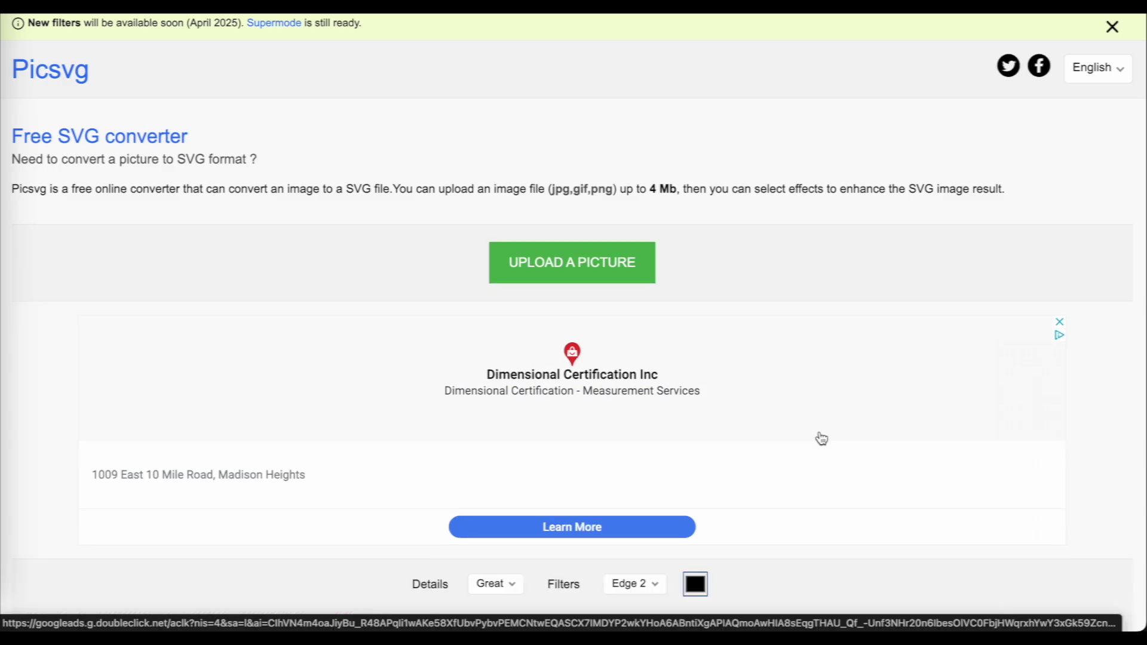
scroll(822, 439, down, 10)
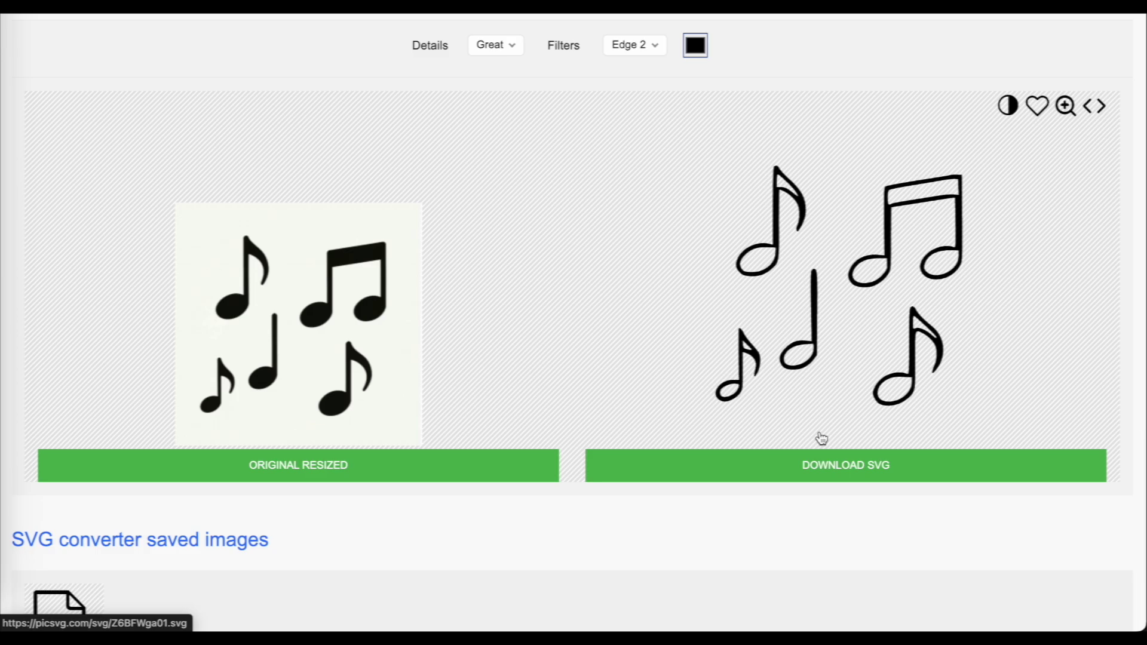
Try the Edge 1 filter, settle on Edge 3, and raise tracing detail to Strong.
click(651, 55)
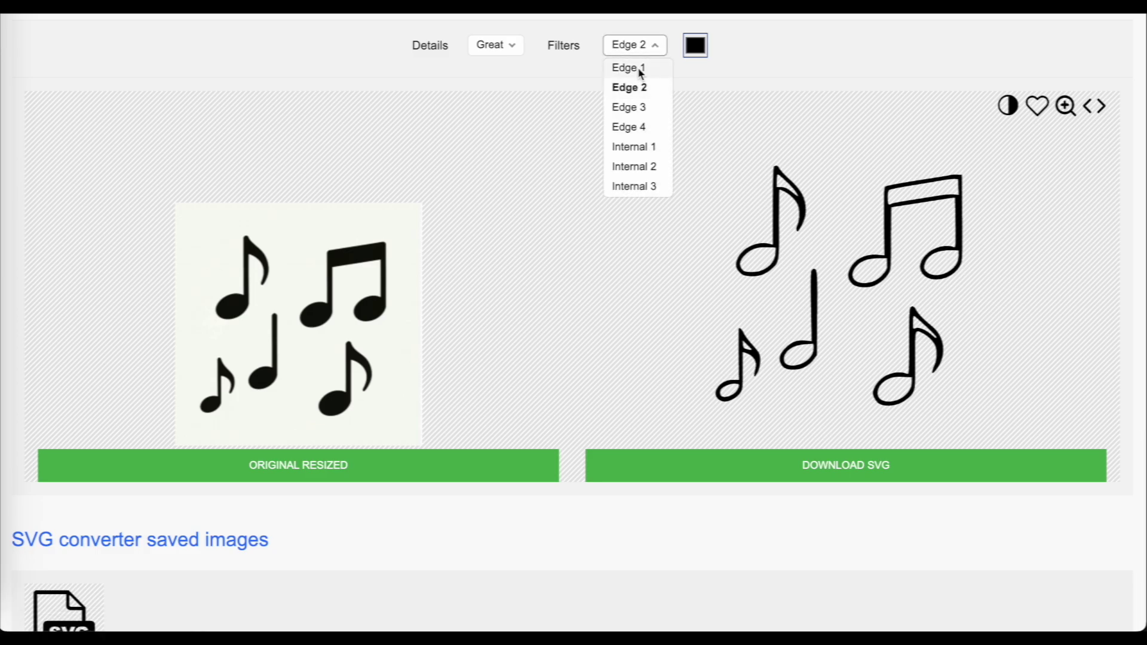
click(638, 68)
click(635, 45)
click(632, 109)
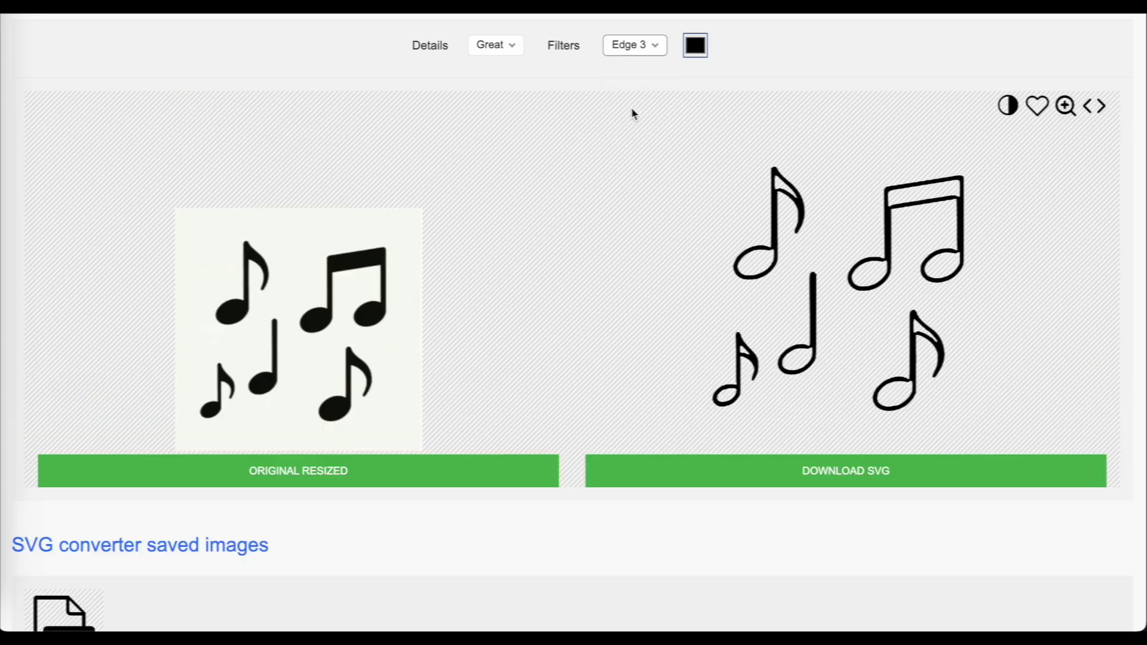
click(637, 44)
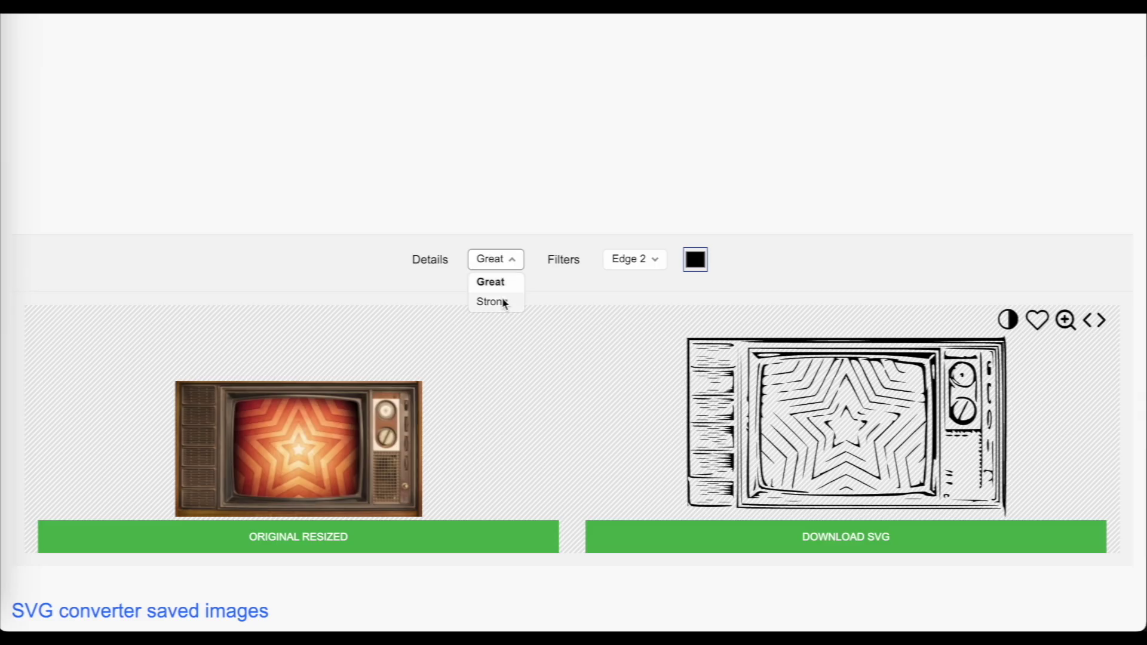
click(501, 302)
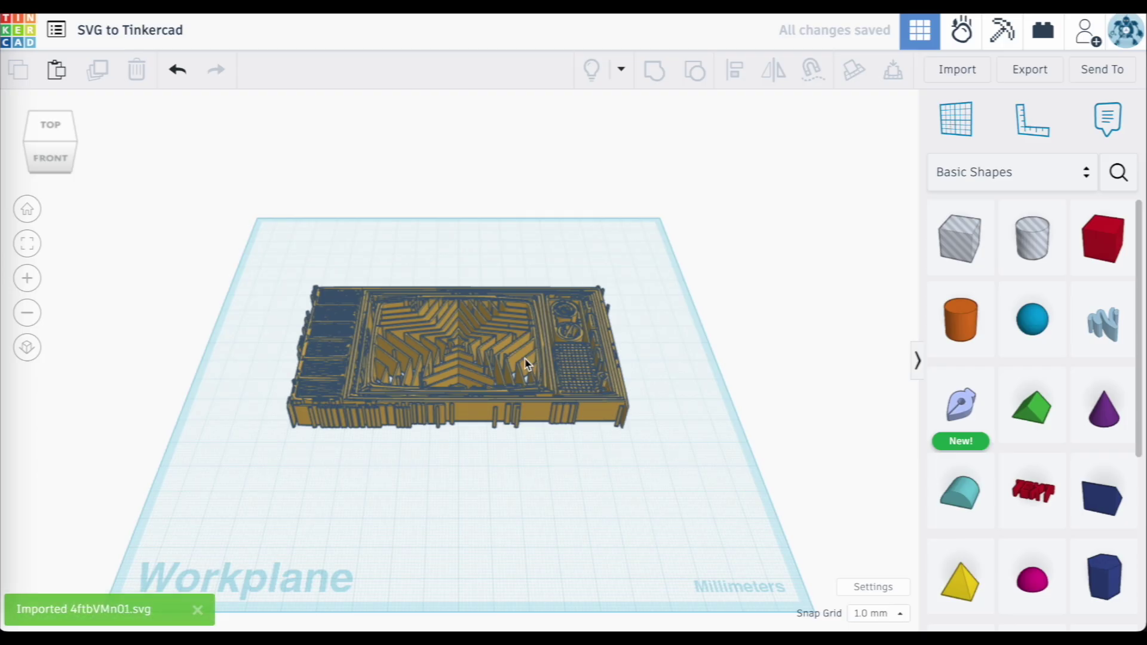
right_drag(492, 337, 639, 340)
scroll(497, 416, up, 5)
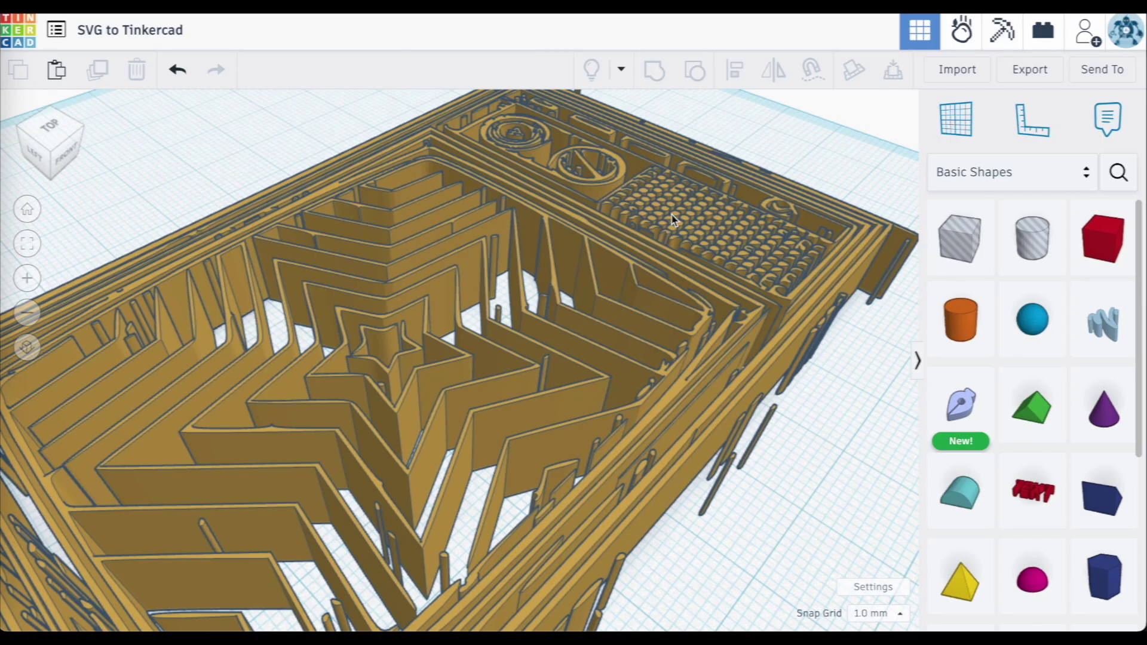
scroll(672, 220, up, 4)
scroll(672, 219, down, 2)
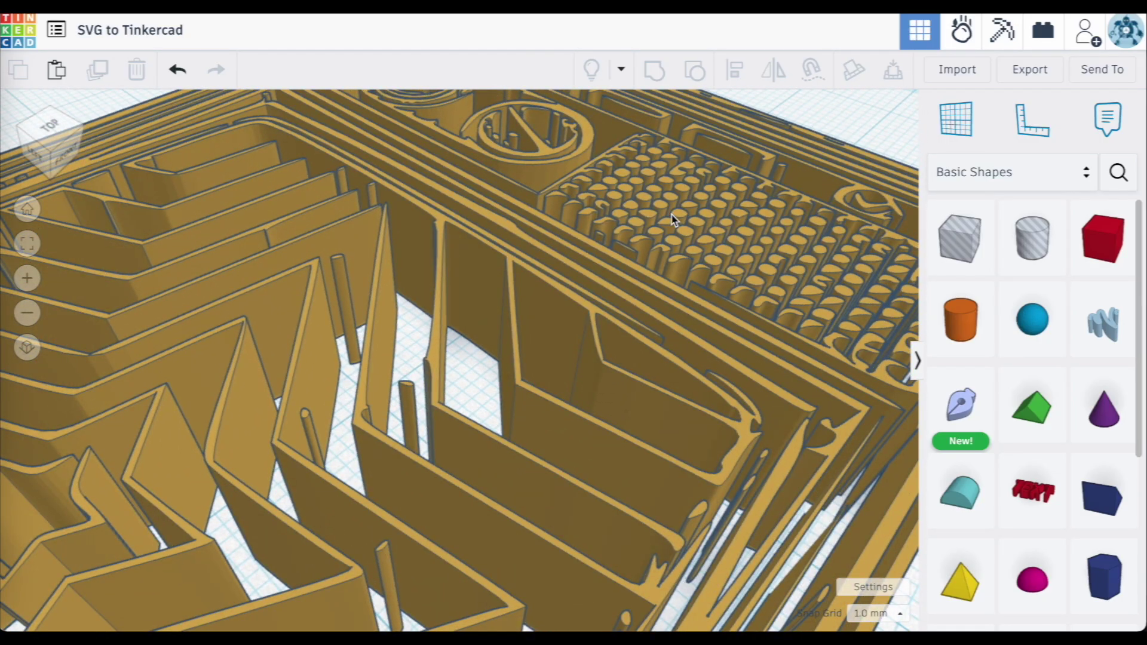
scroll(672, 220, down, 5)
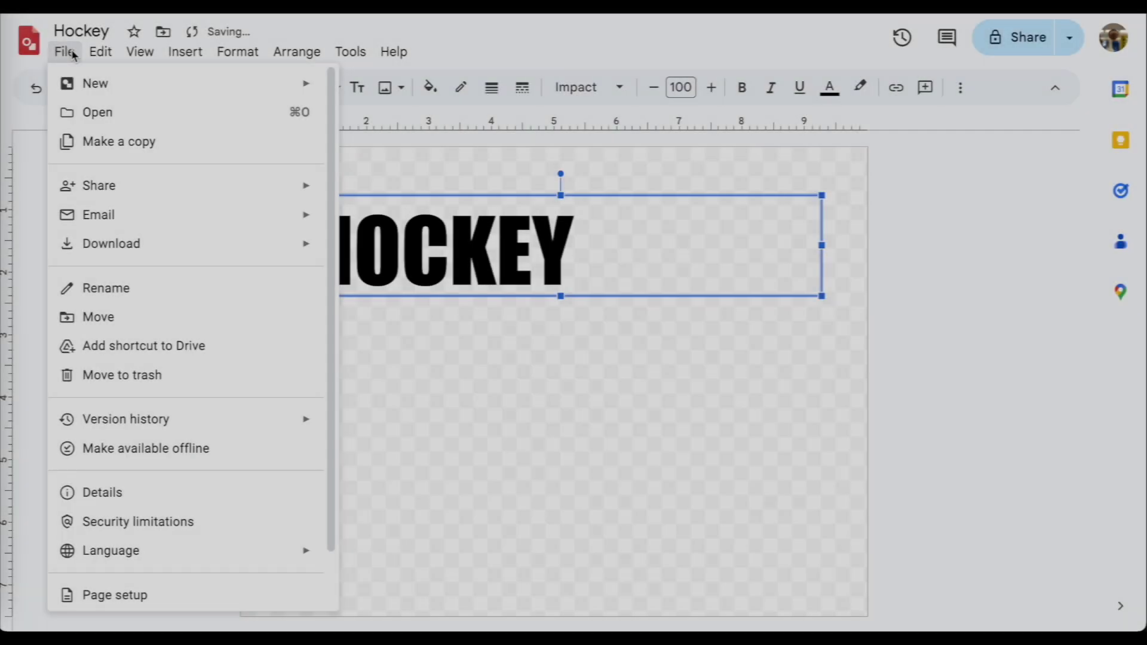
Draw a cylinder shape below the HOCKEY title.
mouse_move(182, 52)
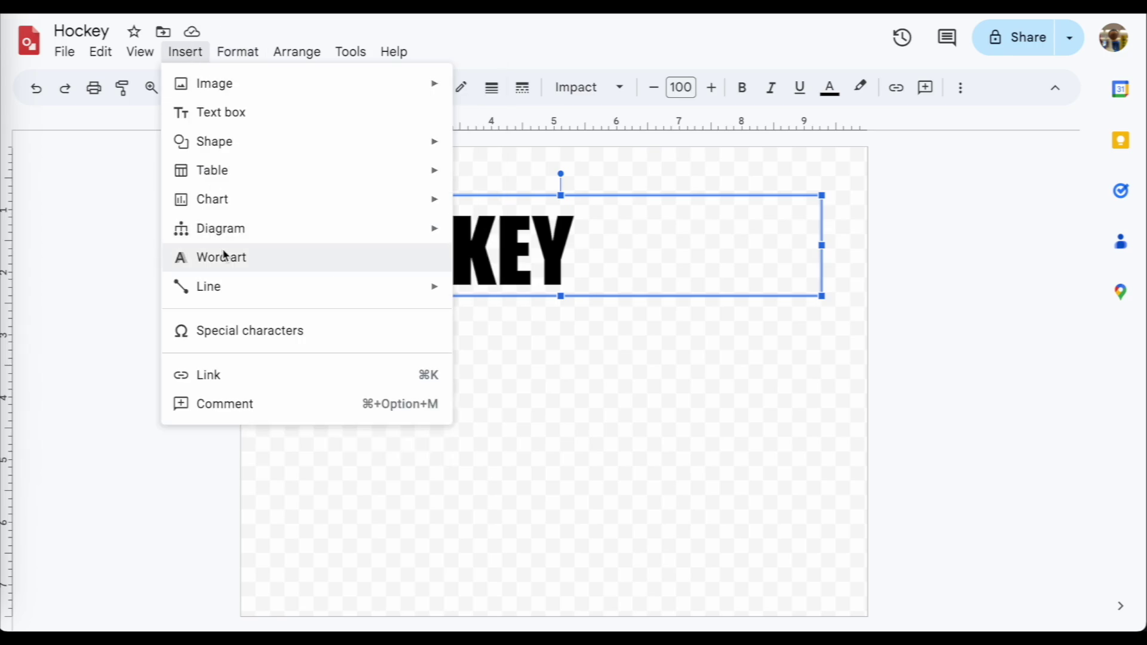
mouse_move(307, 148)
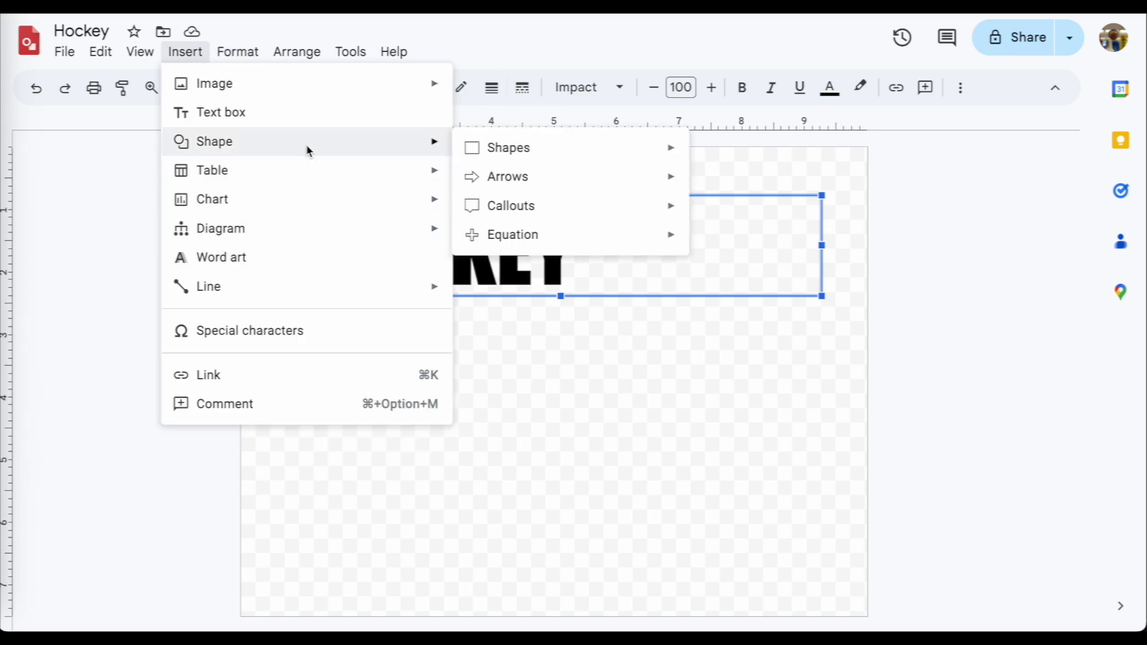
mouse_move(467, 152)
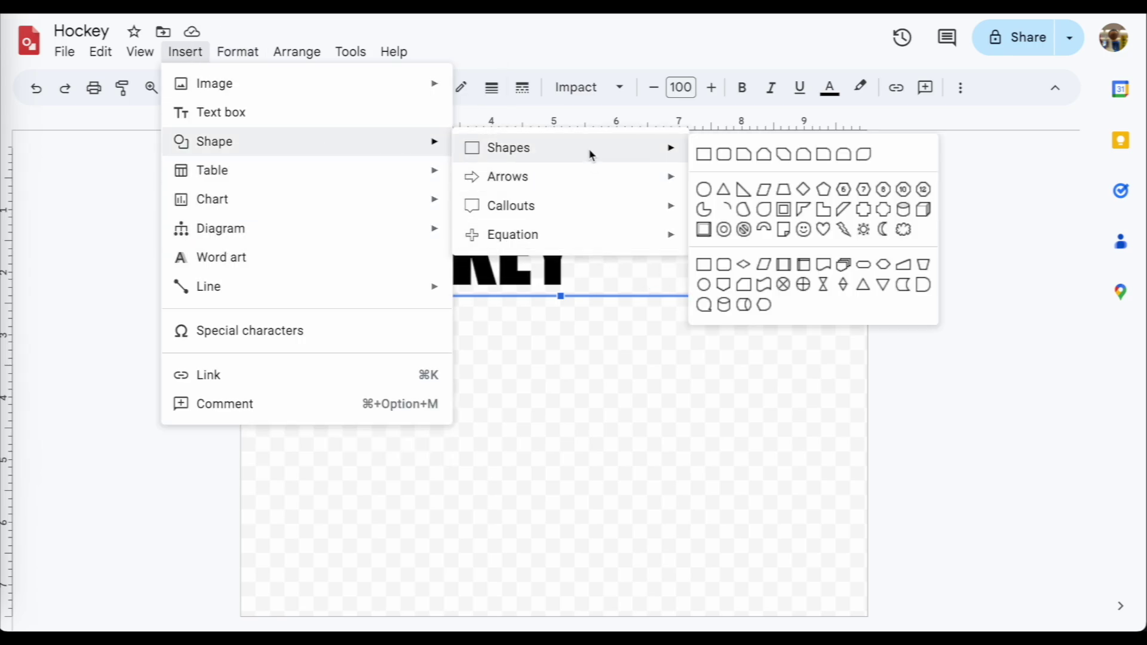
click(723, 304)
drag(555, 337, 710, 433)
Give the cylinder a black fill, a white outline, and a thicker outline weight.
click(430, 87)
click(436, 215)
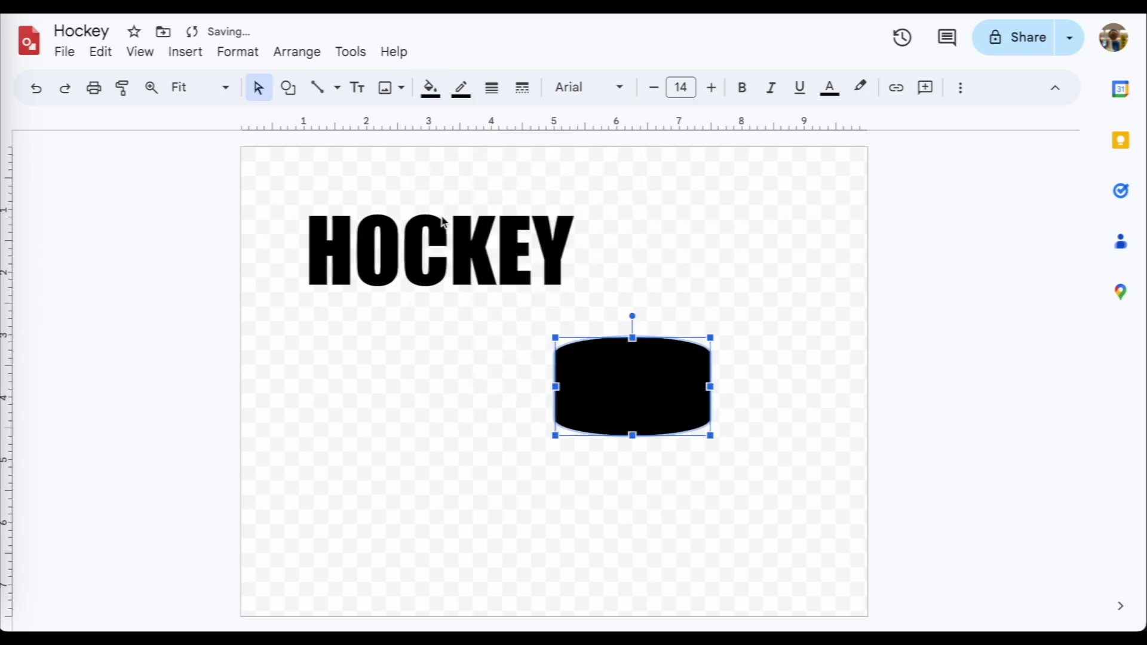
click(461, 88)
click(624, 184)
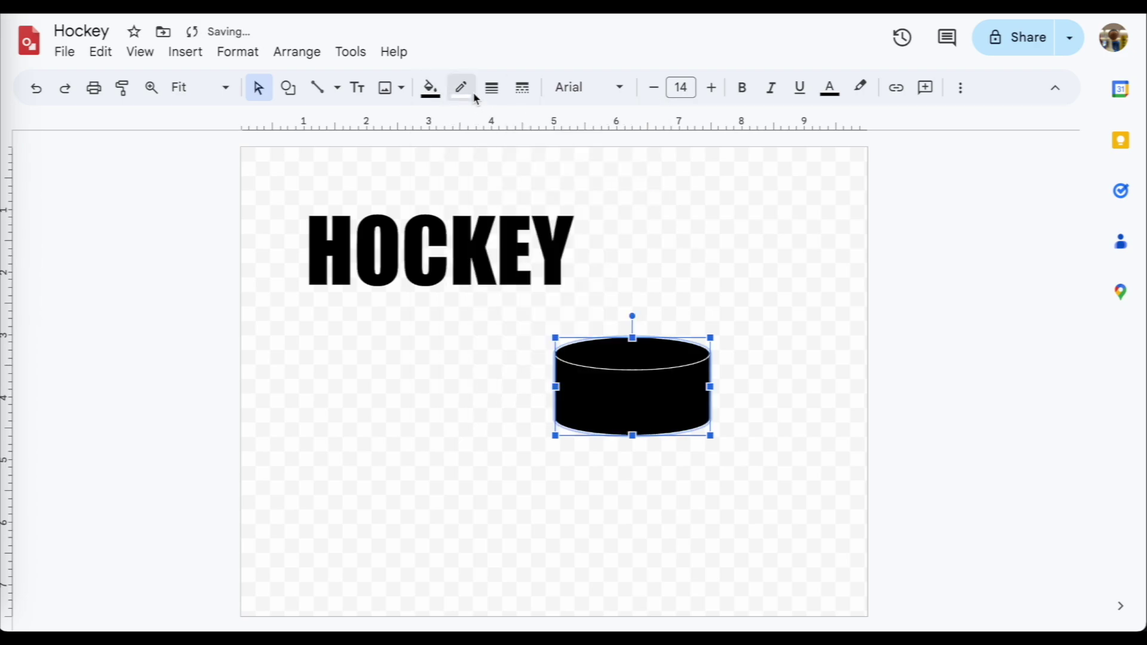
click(492, 87)
click(519, 151)
Tilt the puck at an angle and place it under the HOCKEY title.
drag(633, 318, 610, 318)
drag(647, 405, 444, 375)
click(494, 456)
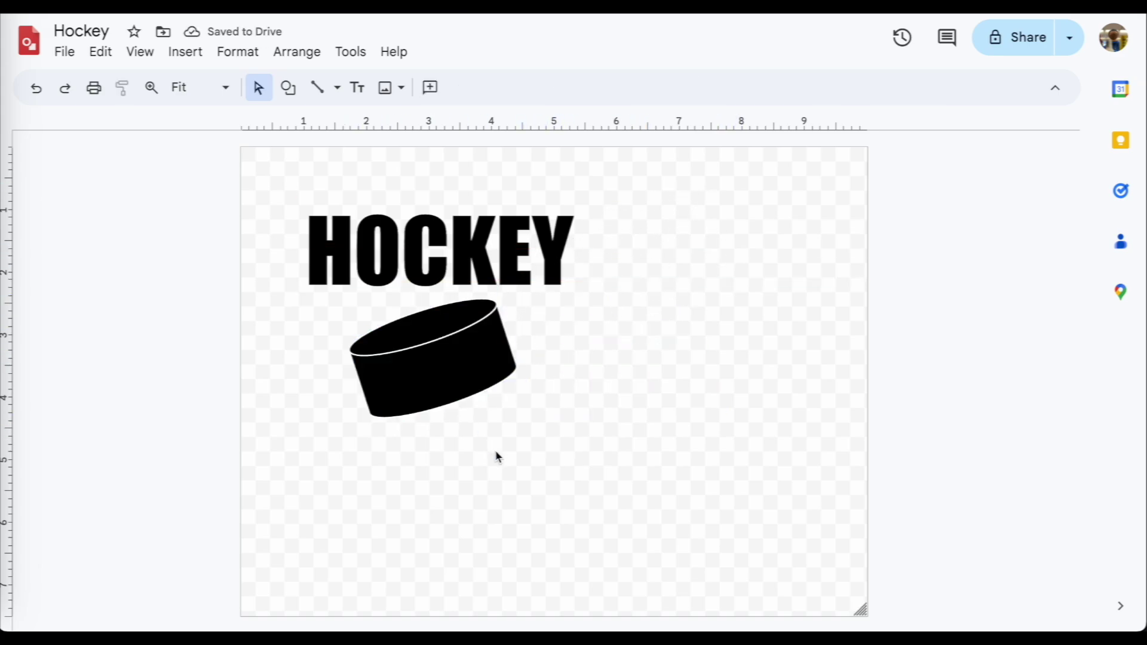
Set the drawing's page background to white.
right_click(495, 456)
mouse_move(591, 340)
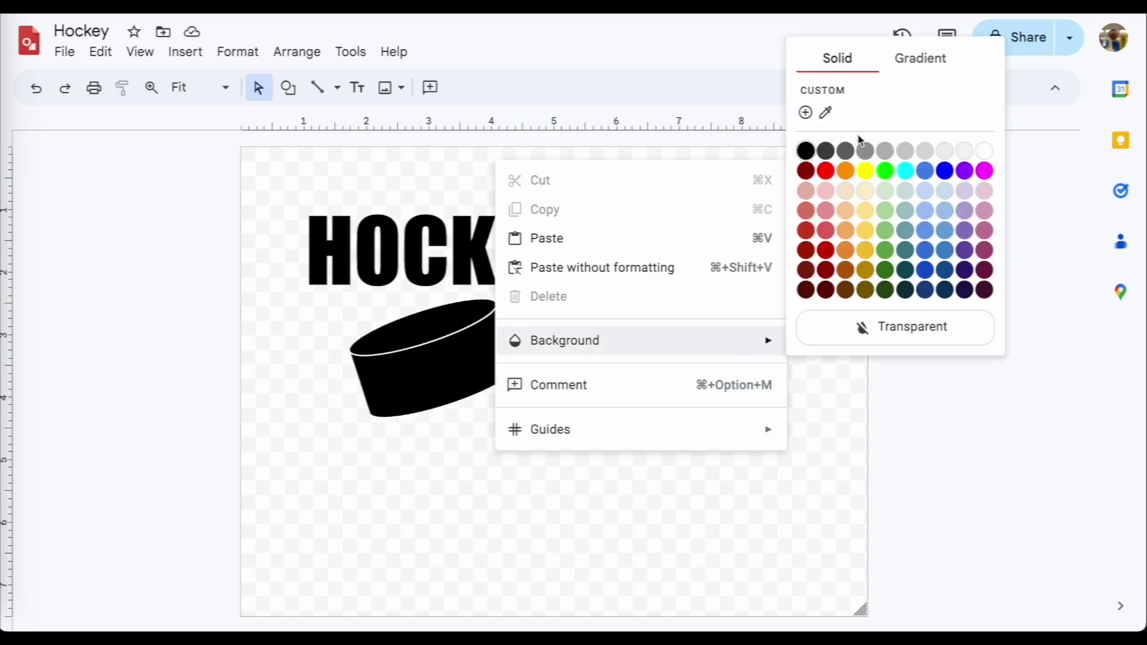
click(985, 149)
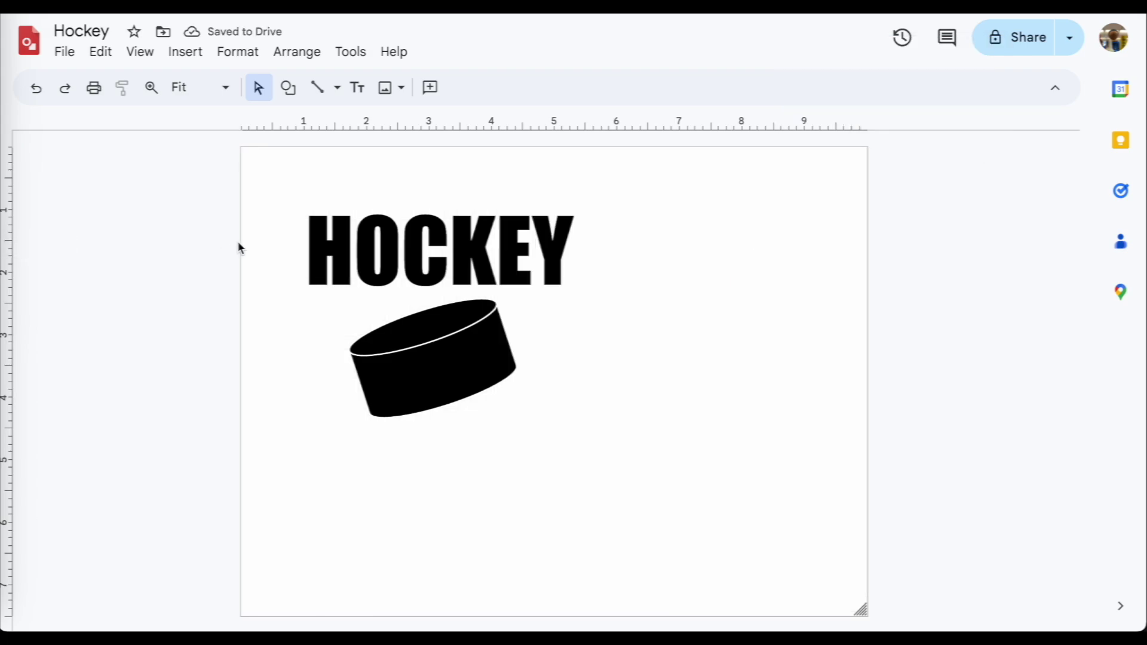
Snip the HOCKEY drawing, upload it to Picsvg, and trace it with the Internal 1 filter.
drag(280, 191, 596, 452)
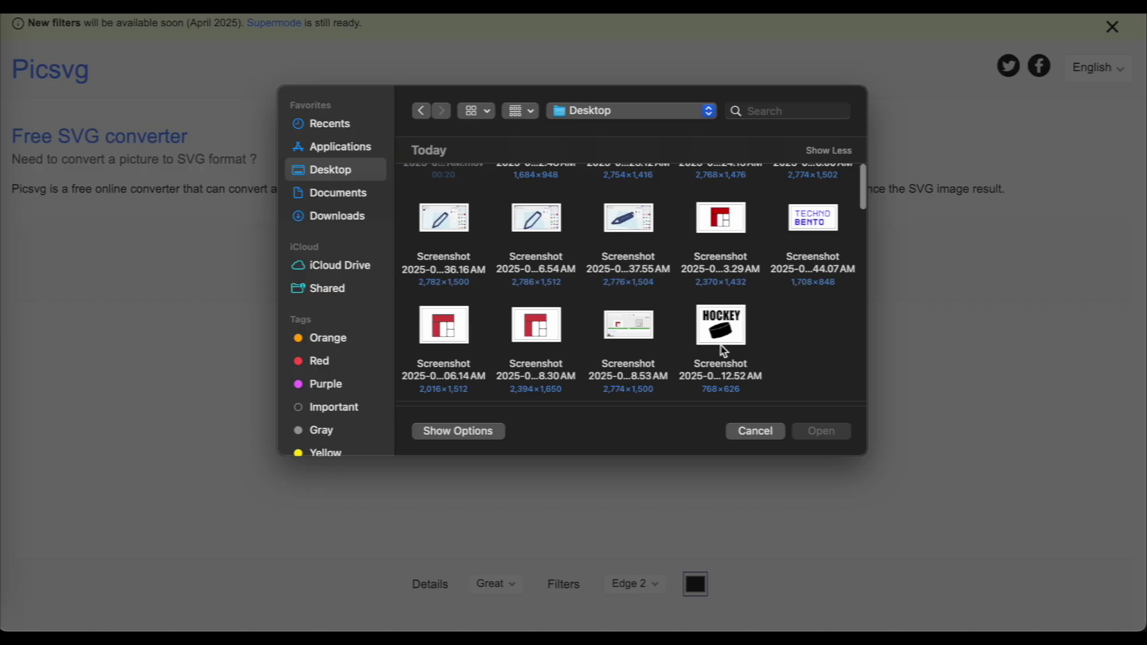
click(724, 352)
click(814, 430)
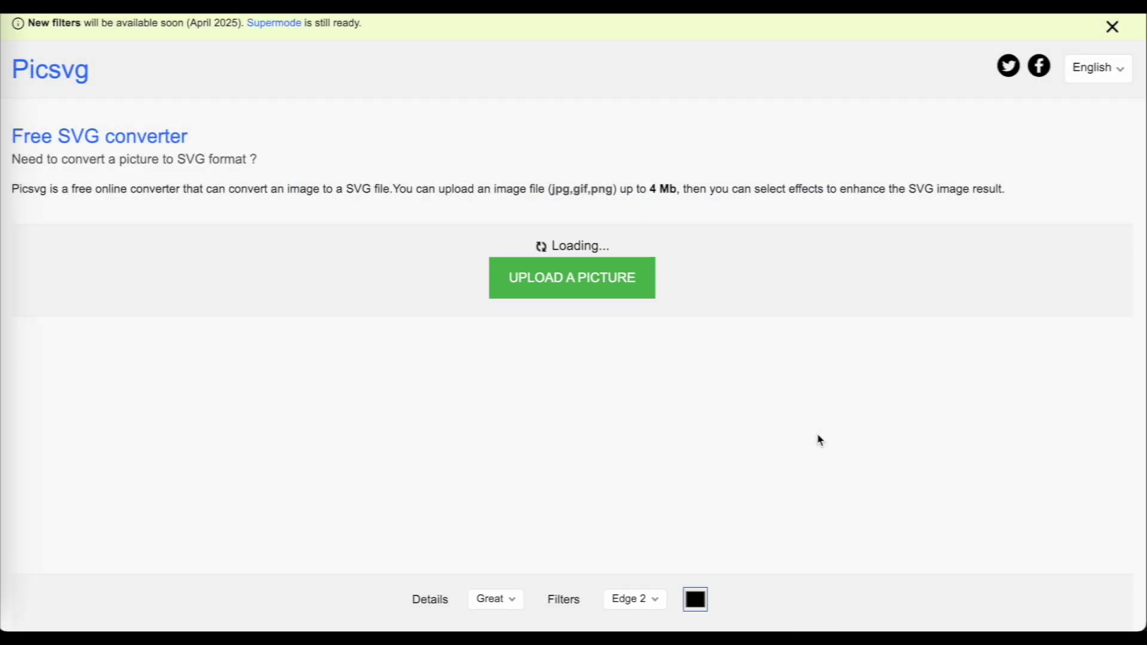
scroll(670, 330, down, 2)
scroll(670, 330, down, 5)
click(639, 162)
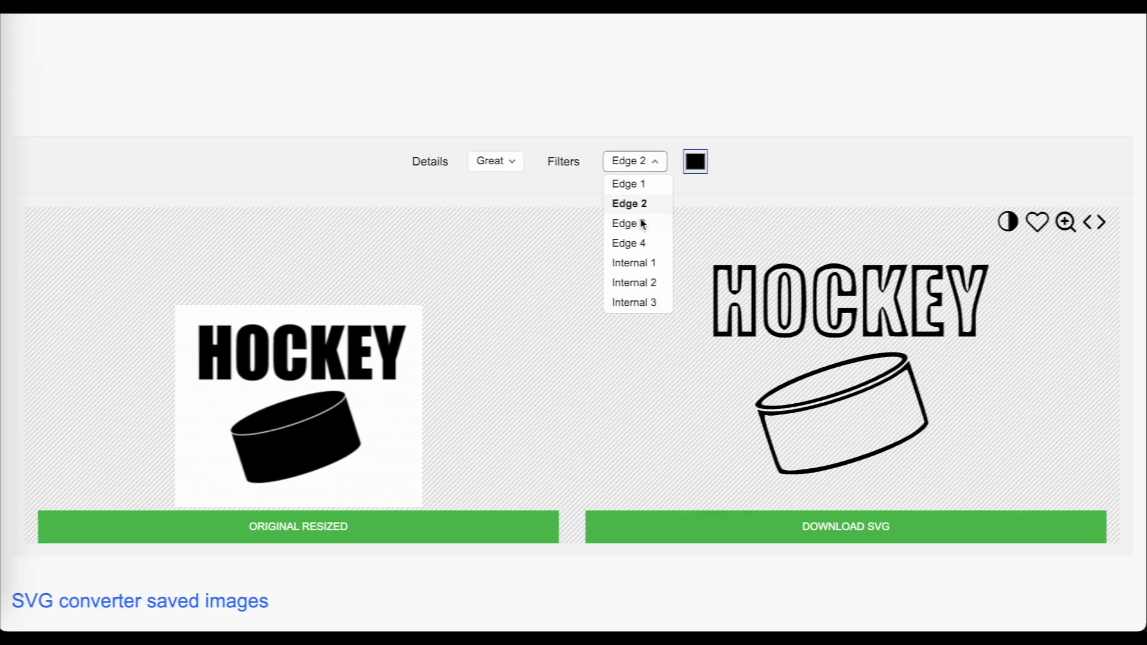
click(629, 264)
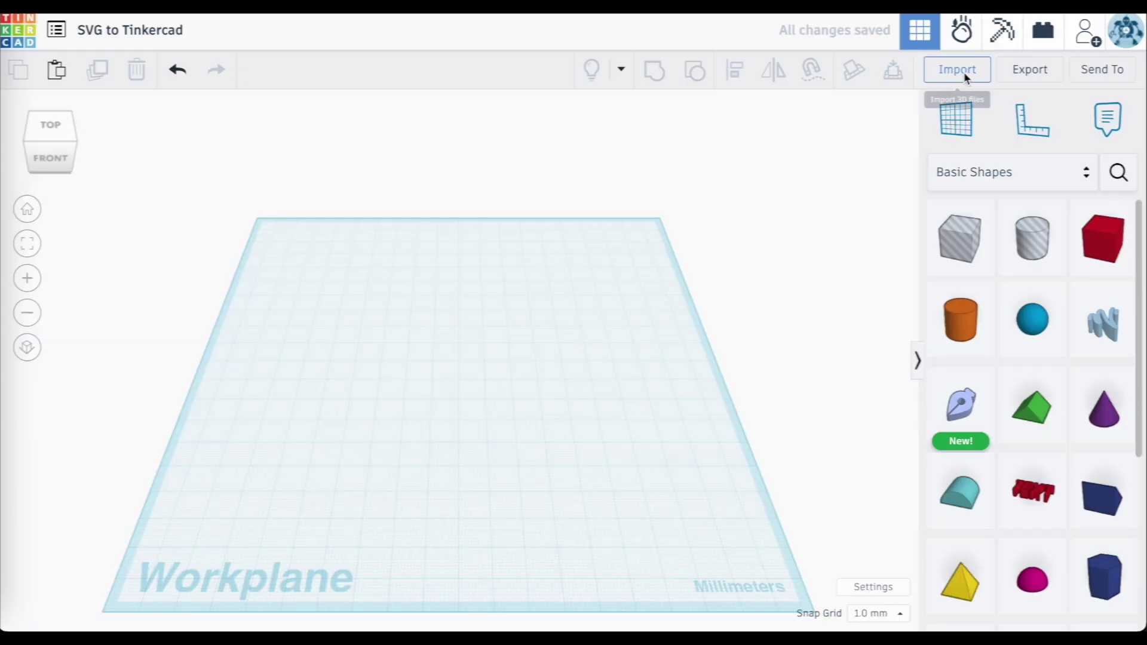
Import TgIBNn01.svg centred on the art at a width of 125 mm.
click(963, 71)
click(570, 322)
click(536, 314)
click(835, 435)
click(529, 300)
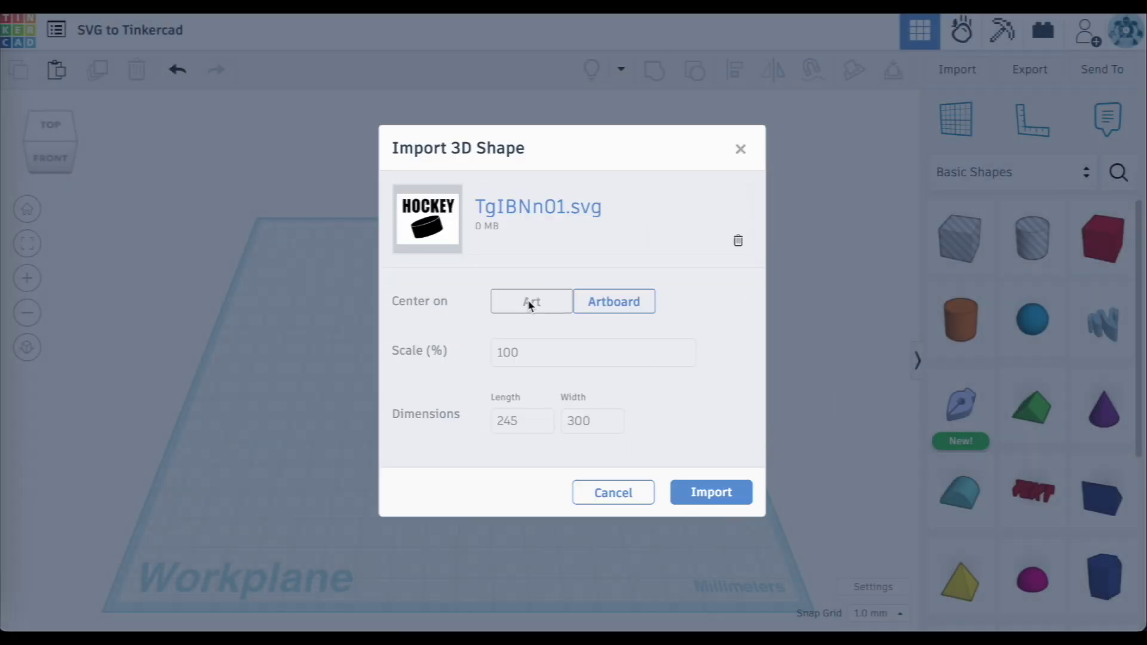
double_click(593, 421)
text(125)
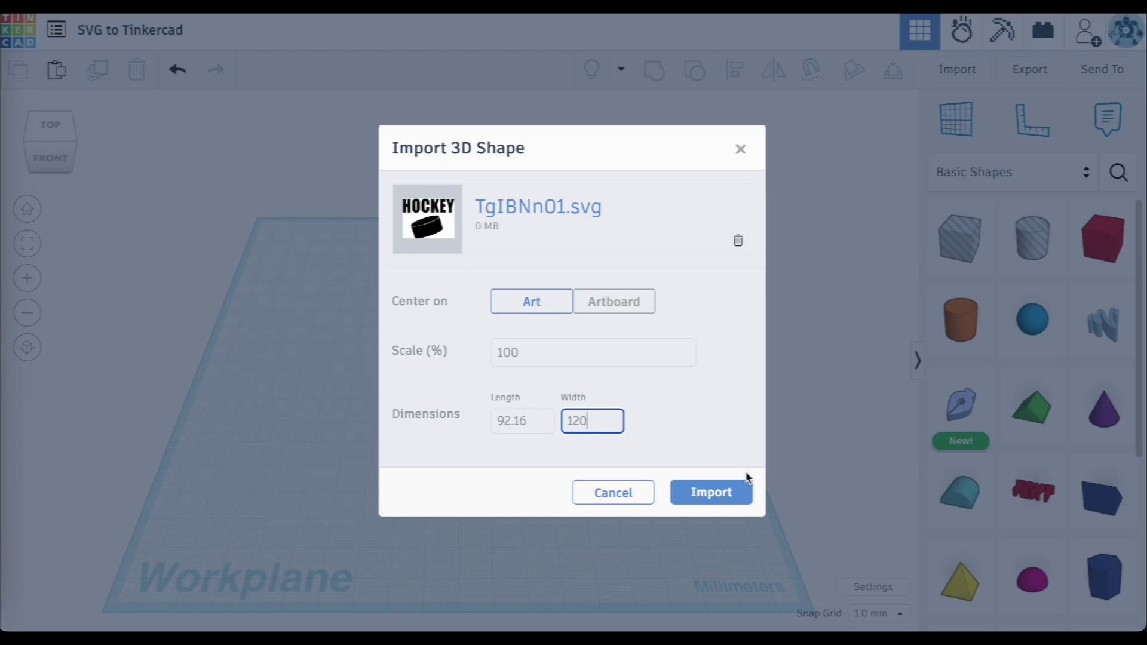
click(714, 492)
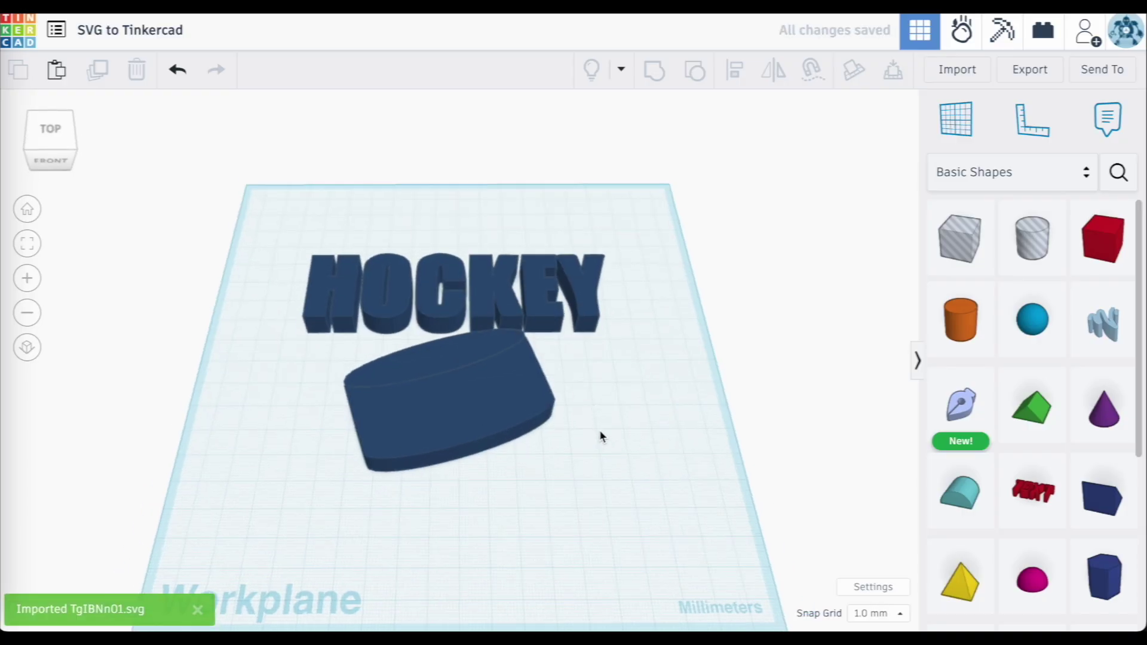
scroll(490, 405, up, 5)
Look straight down at the Switch case and place a new Sketch shape on the workplane.
right_drag(489, 405, 575, 353)
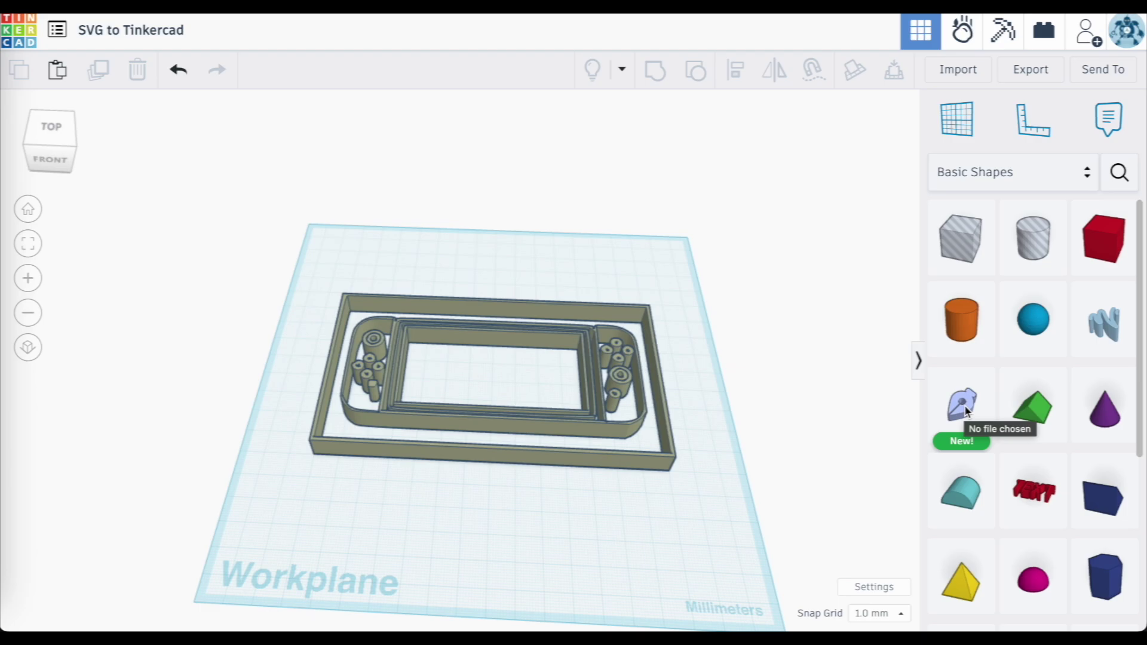
right_drag(645, 398, 804, 392)
mouse_move(962, 400)
mouse_down()
mouse_move(627, 402)
mouse_move(558, 389)
mouse_up()
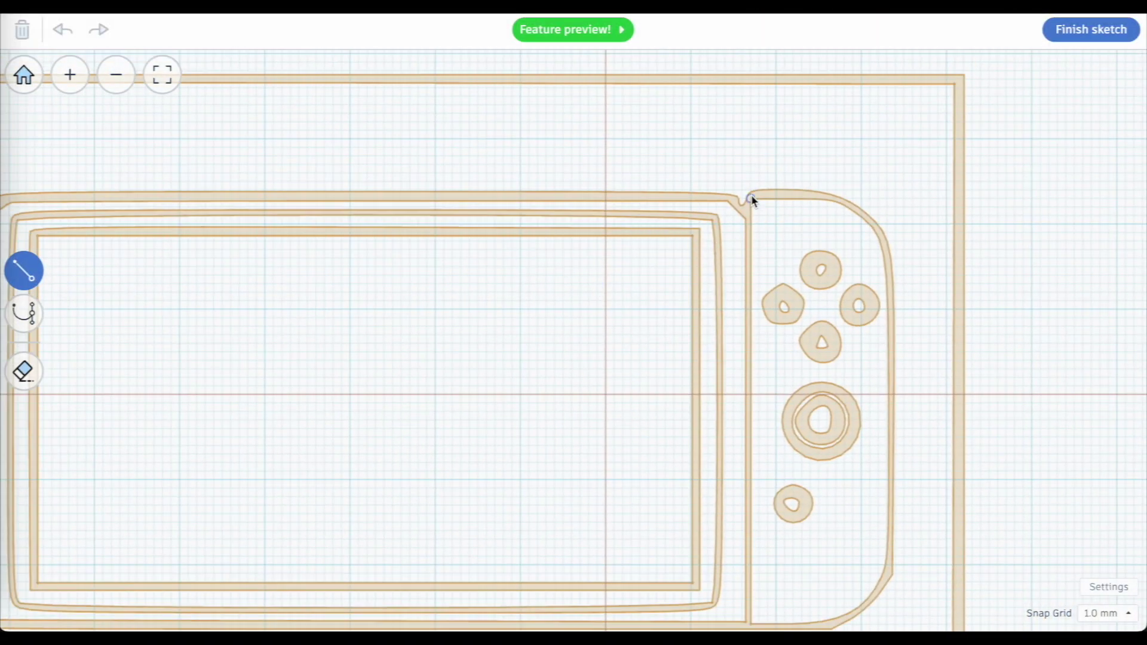
Draw a closed 77 × 41 rectangle over the screen area and finish the sketch.
drag(690, 233, 692, 539)
click(694, 584)
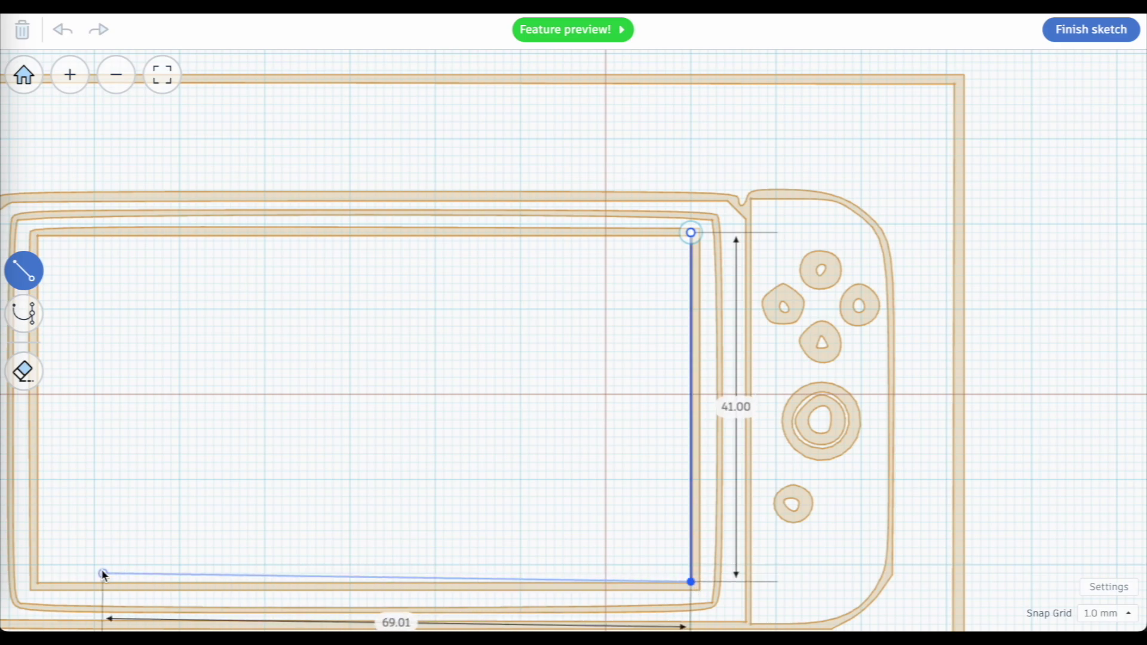
click(35, 582)
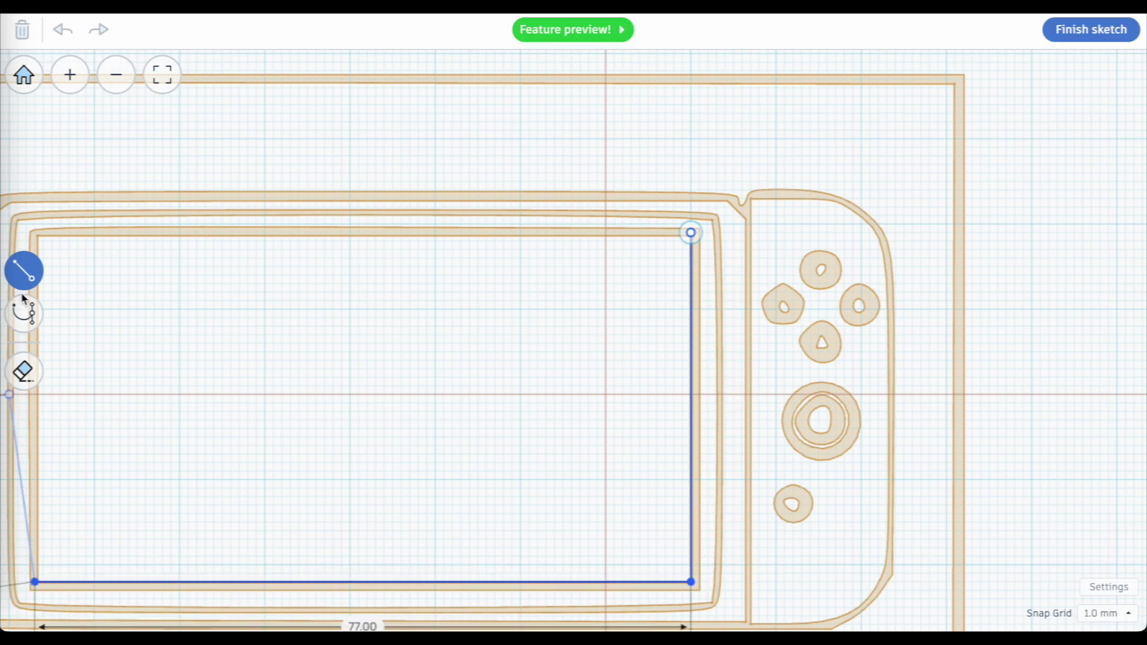
click(36, 238)
click(688, 239)
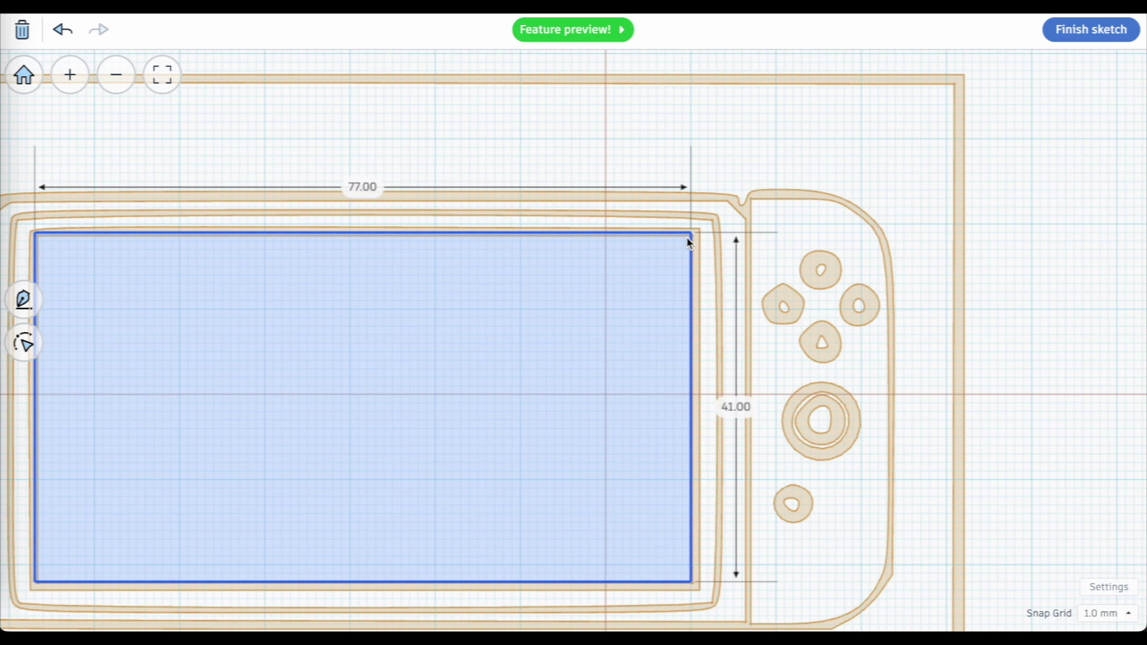
scroll(688, 241, down, 2)
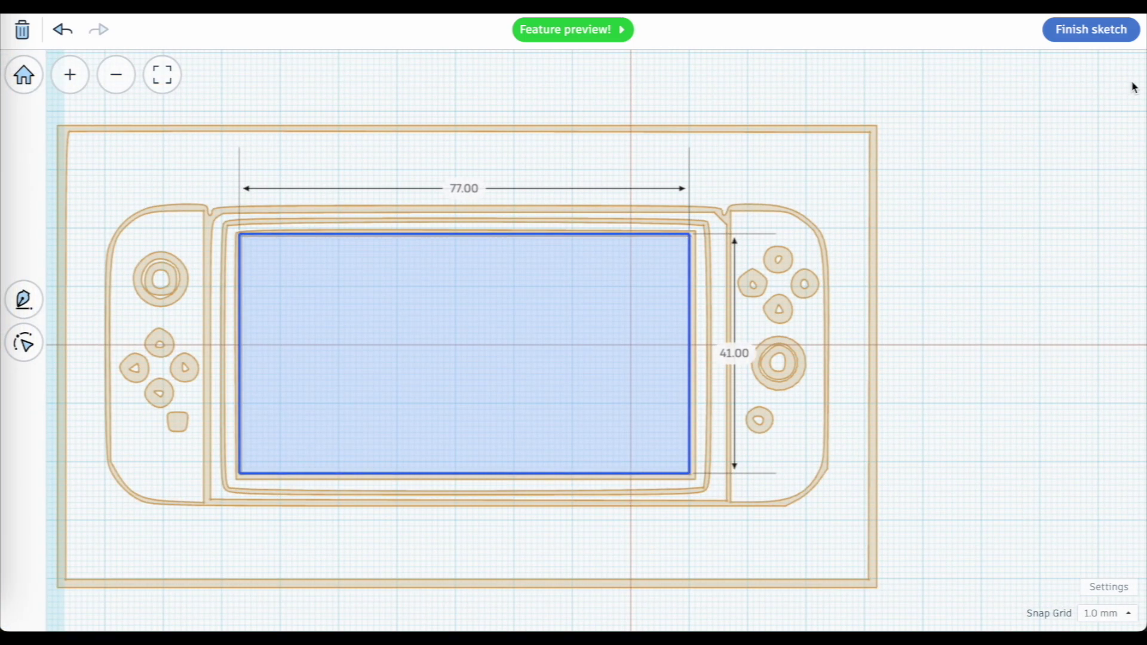
click(1091, 29)
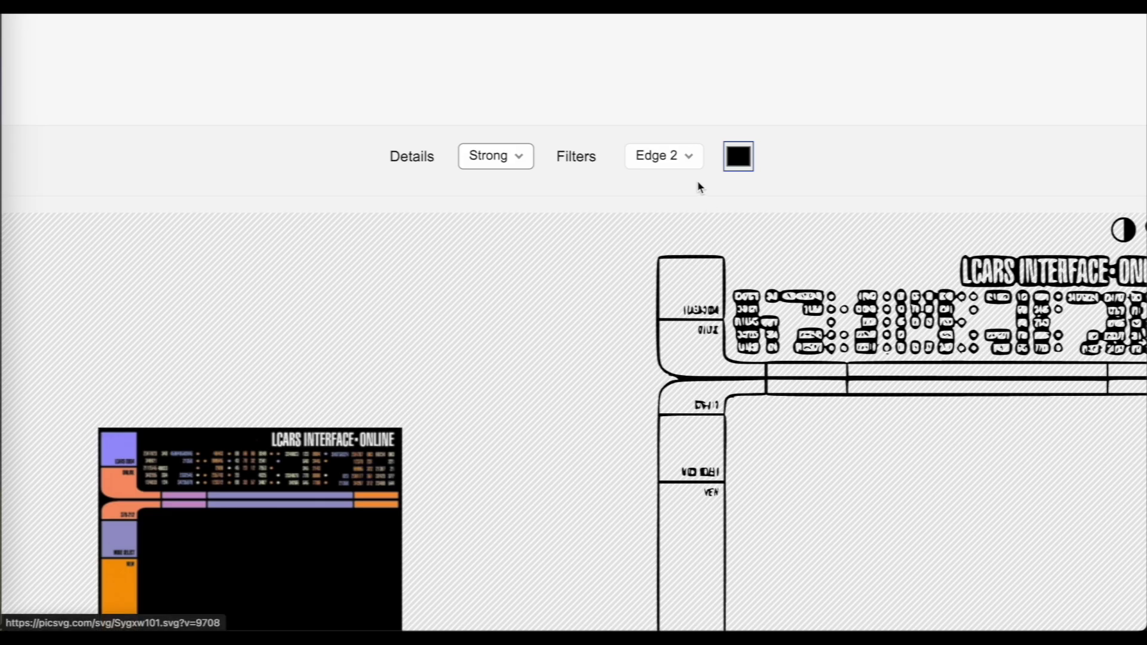
Switch Picsvg's filter to Edge 1, then Edge 3, and finally Edge 4, comparing previews.
click(672, 162)
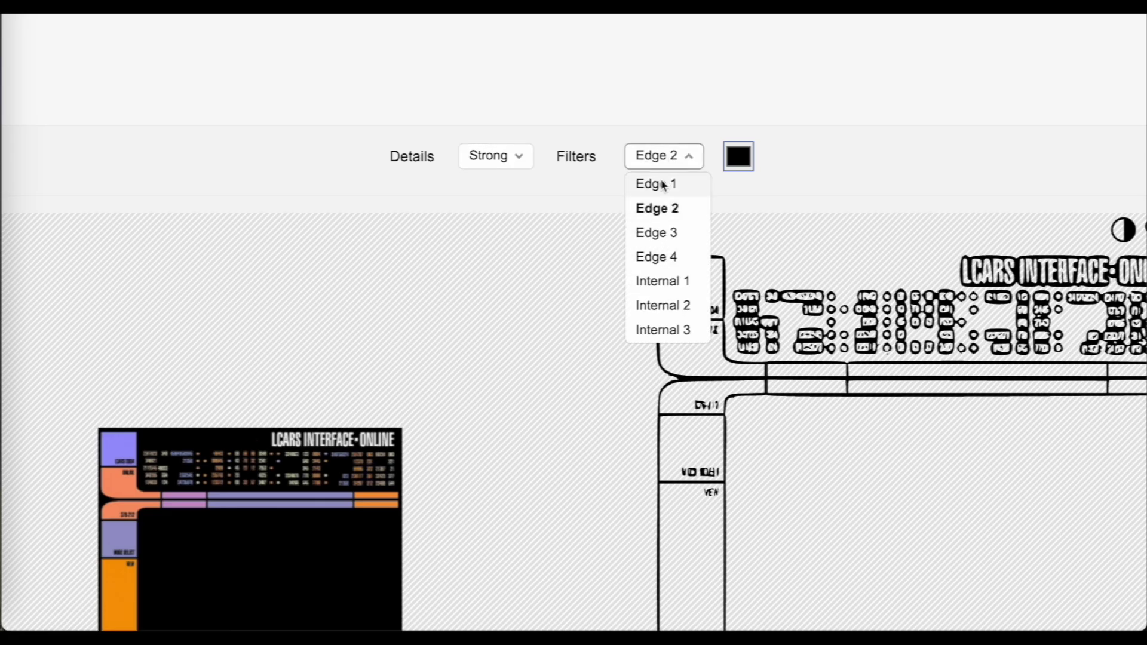
click(660, 184)
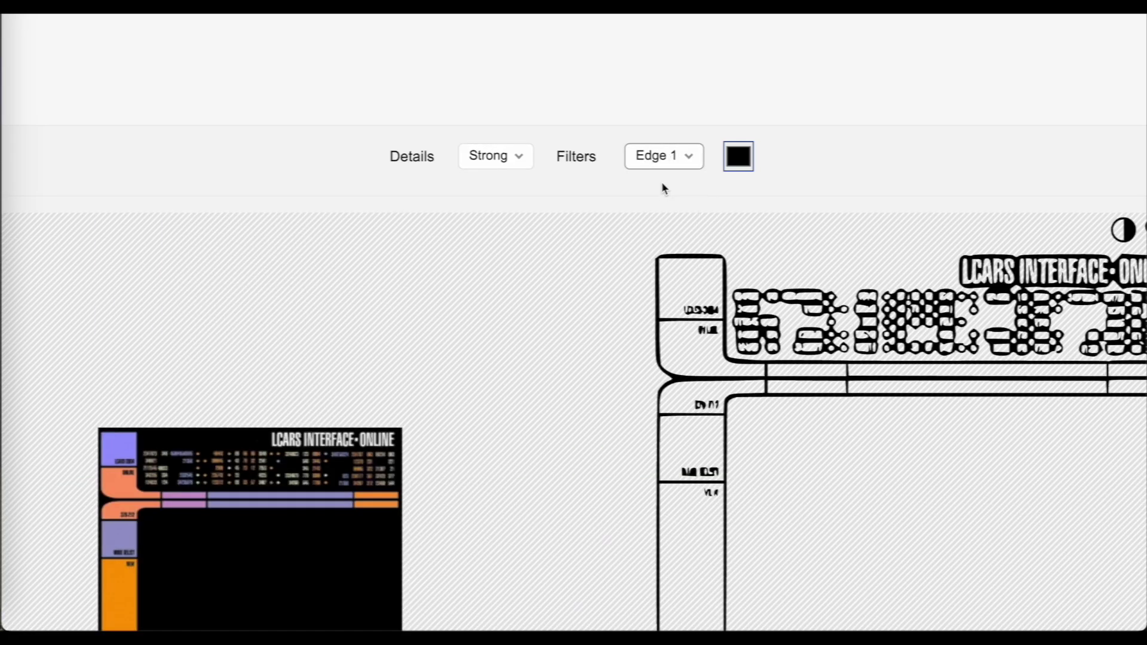
click(662, 162)
click(663, 234)
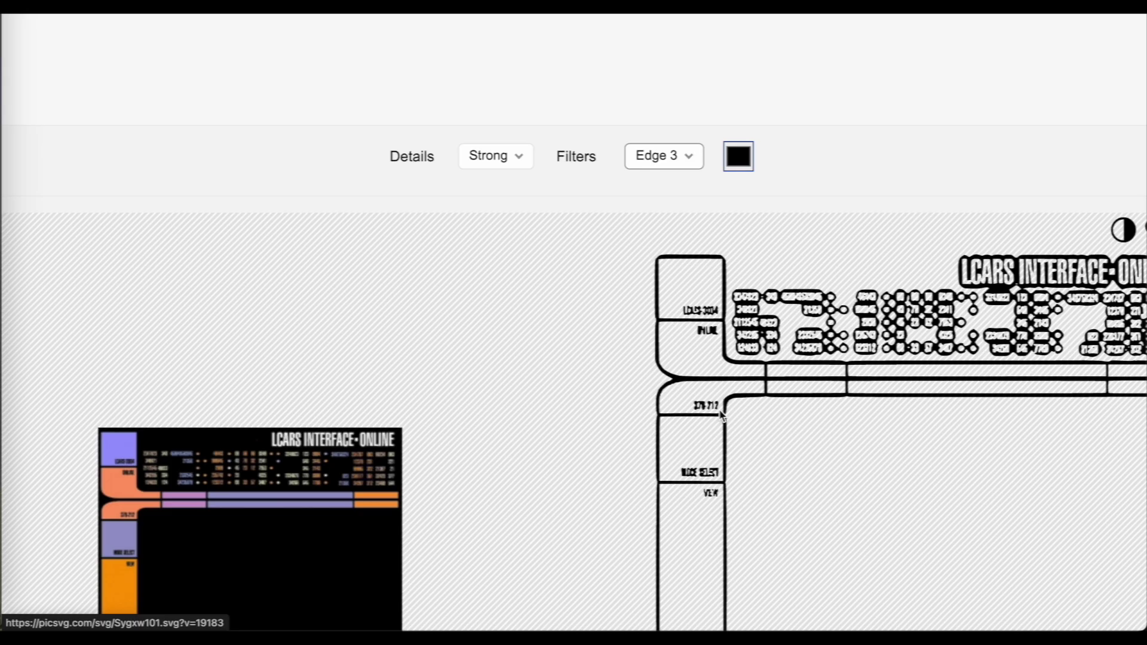
scroll(721, 415, down, 3)
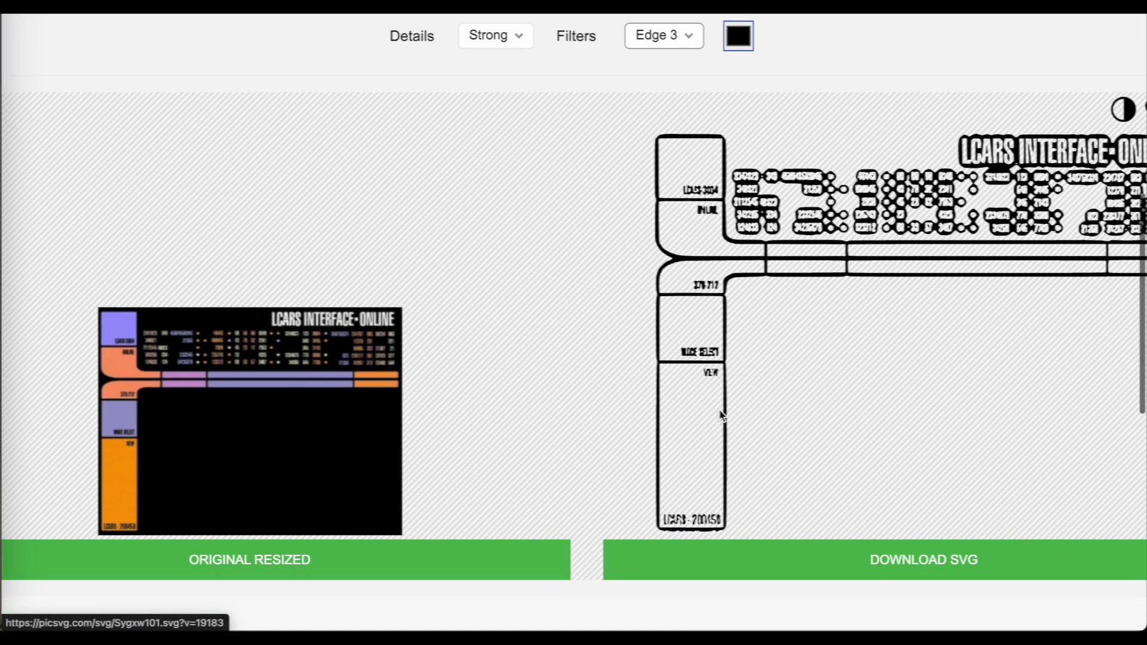
scroll(663, 177, up, 2)
click(663, 137)
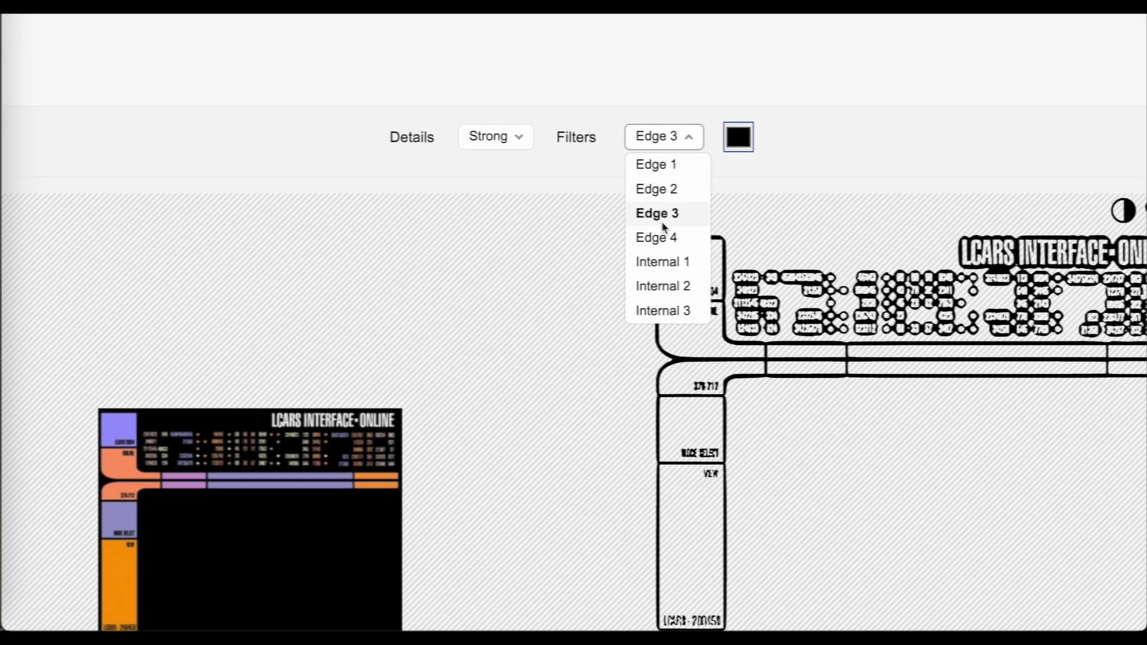
click(655, 246)
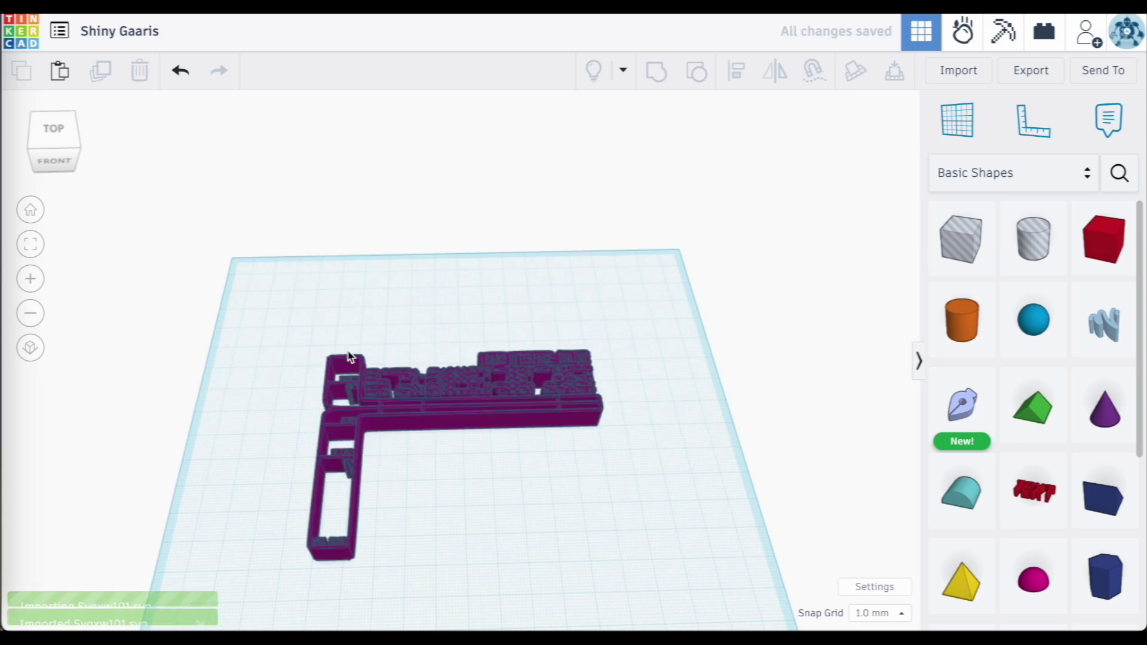
Select the imported LCARS shape from a top view and drop a new Sketch shape over it.
right_drag(349, 356, 351, 454)
click(486, 431)
right_drag(520, 486, 470, 338)
right_drag(524, 470, 398, 422)
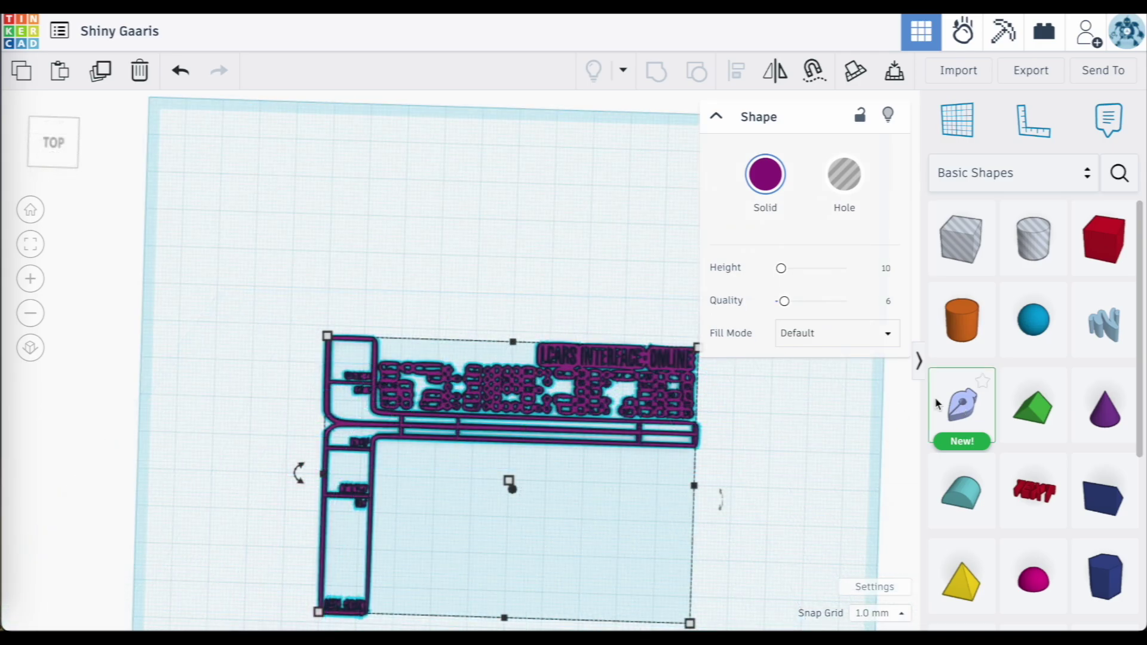
mouse_move(919, 399)
mouse_down()
mouse_move(418, 371)
mouse_move(351, 407)
mouse_move(380, 389)
mouse_up()
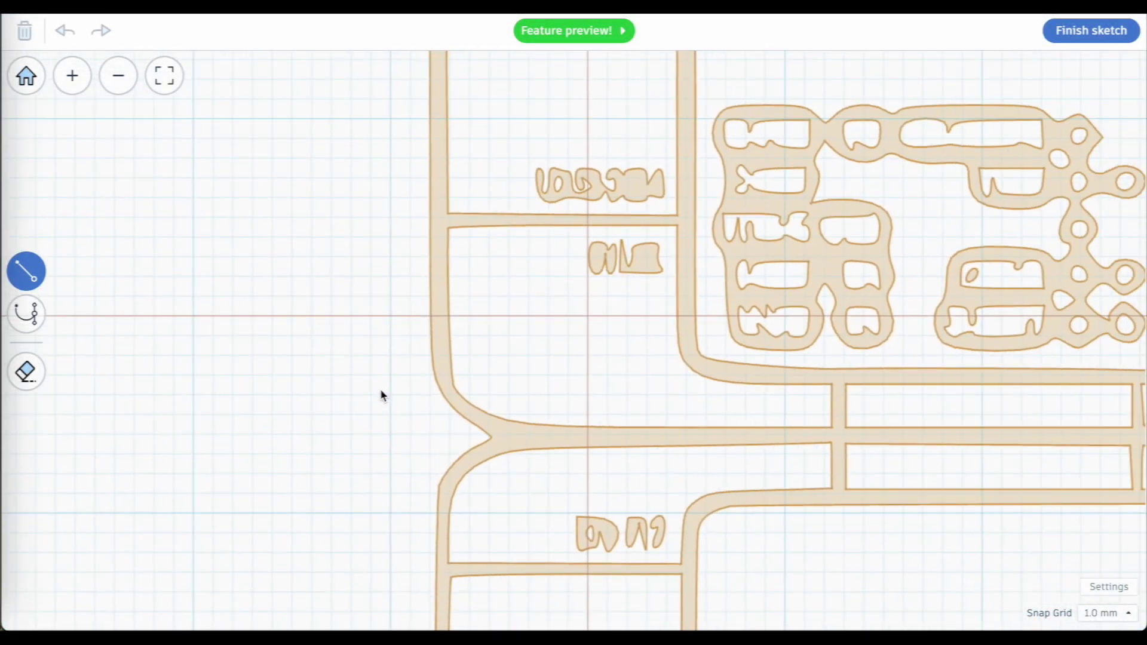
Set snap to 0.25 mm and draw the closed elbow outline with 6.50, 19.25 and 2.50 edges.
click(449, 572)
click(1105, 613)
click(1103, 446)
click(1105, 613)
click(1106, 468)
click(449, 443)
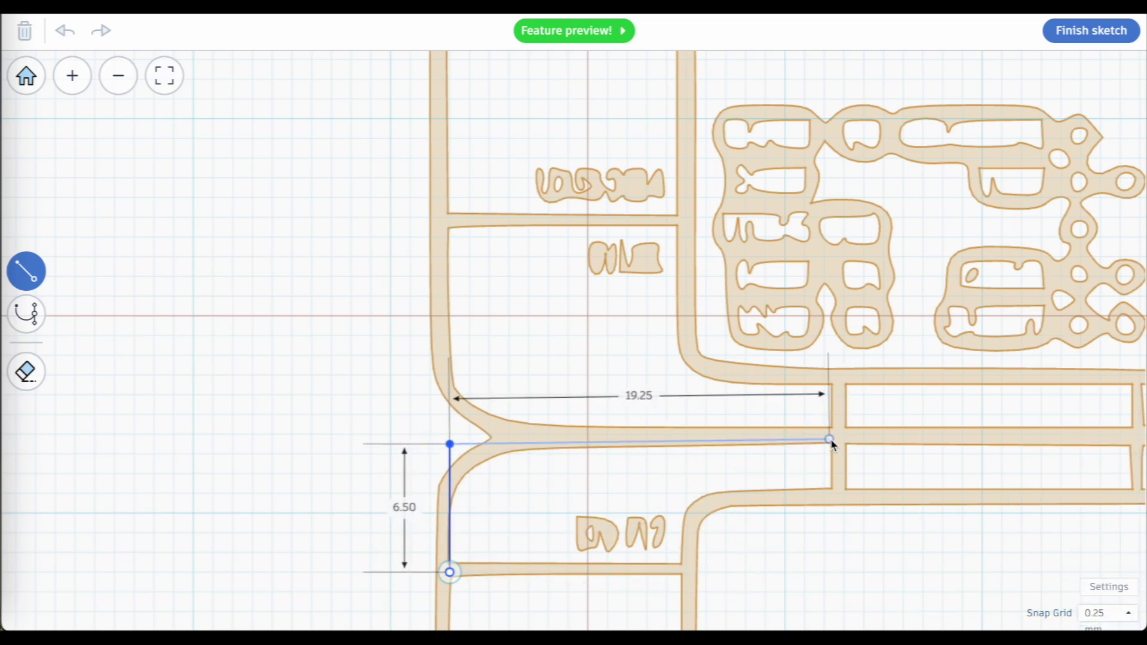
click(830, 444)
click(828, 493)
click(681, 494)
click(681, 572)
click(449, 572)
Round the upper-left corner with curve handles matching the traced bend, then finish the sketch.
scroll(633, 522, up, 5)
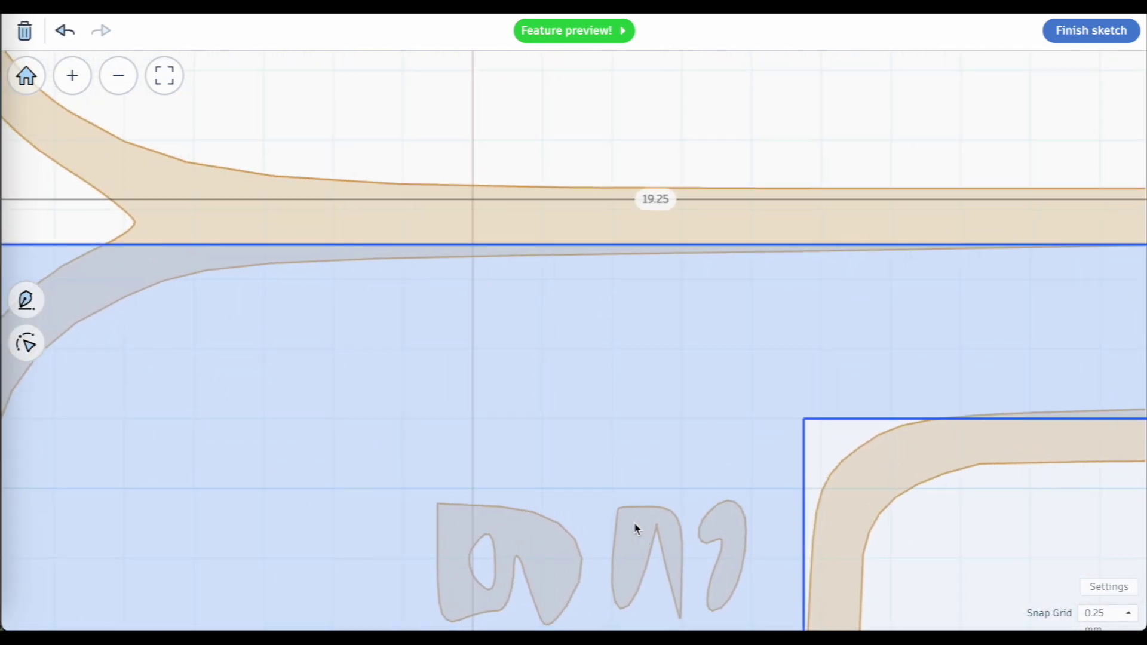
scroll(633, 522, down, 5)
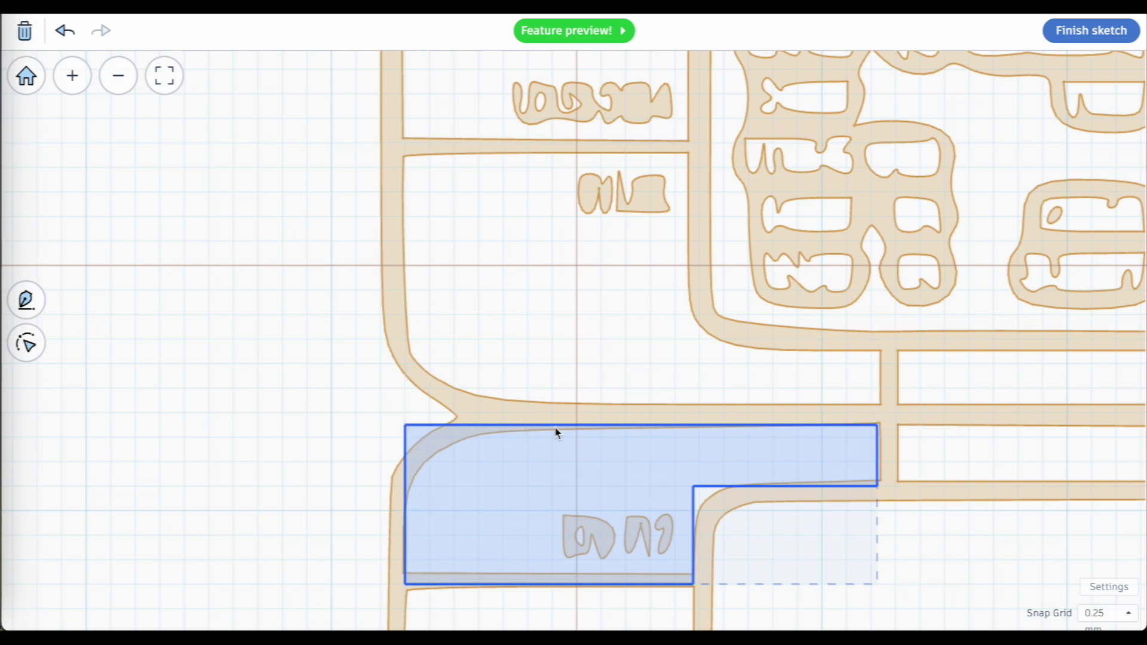
click(28, 345)
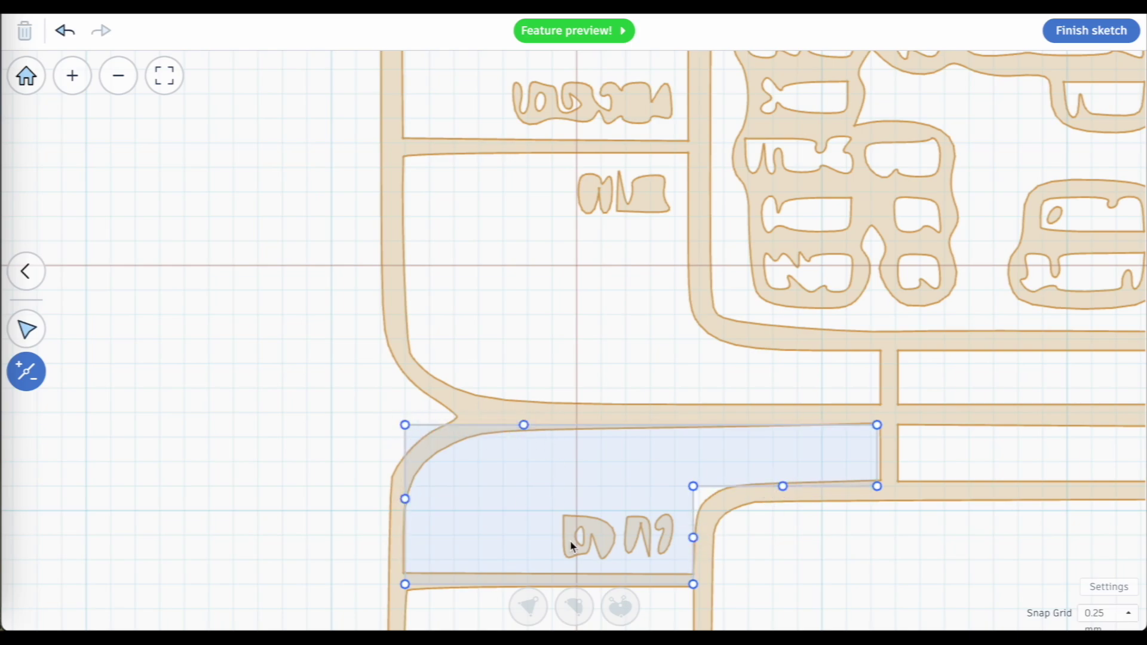
click(405, 425)
click(573, 607)
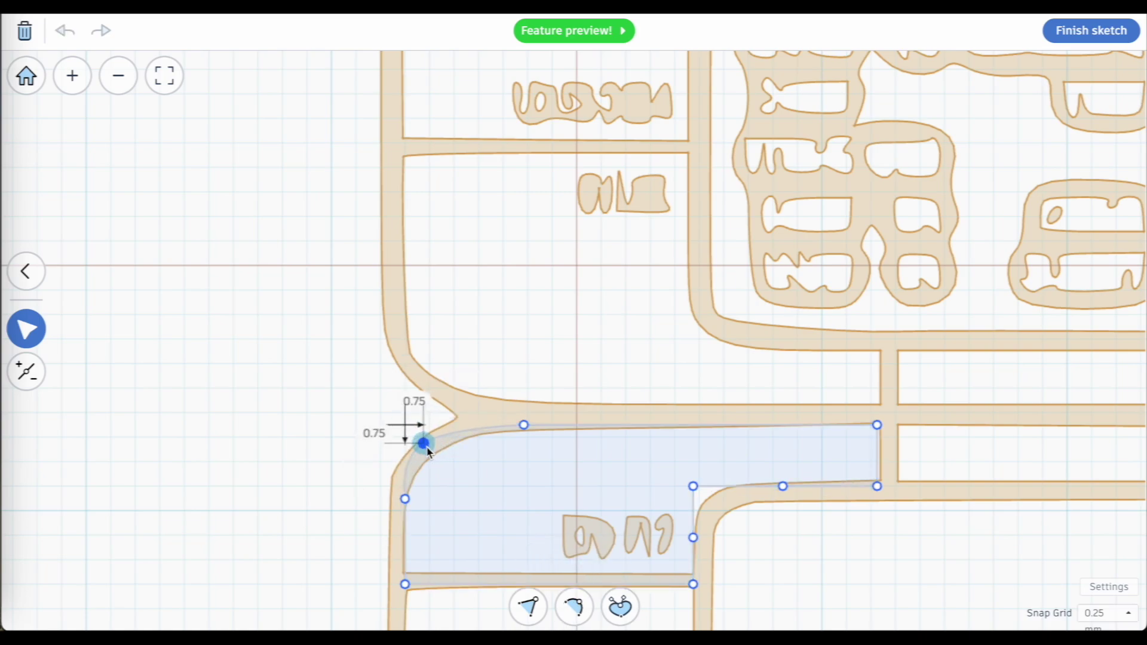
drag(431, 454, 657, 332)
scroll(657, 332, up, 5)
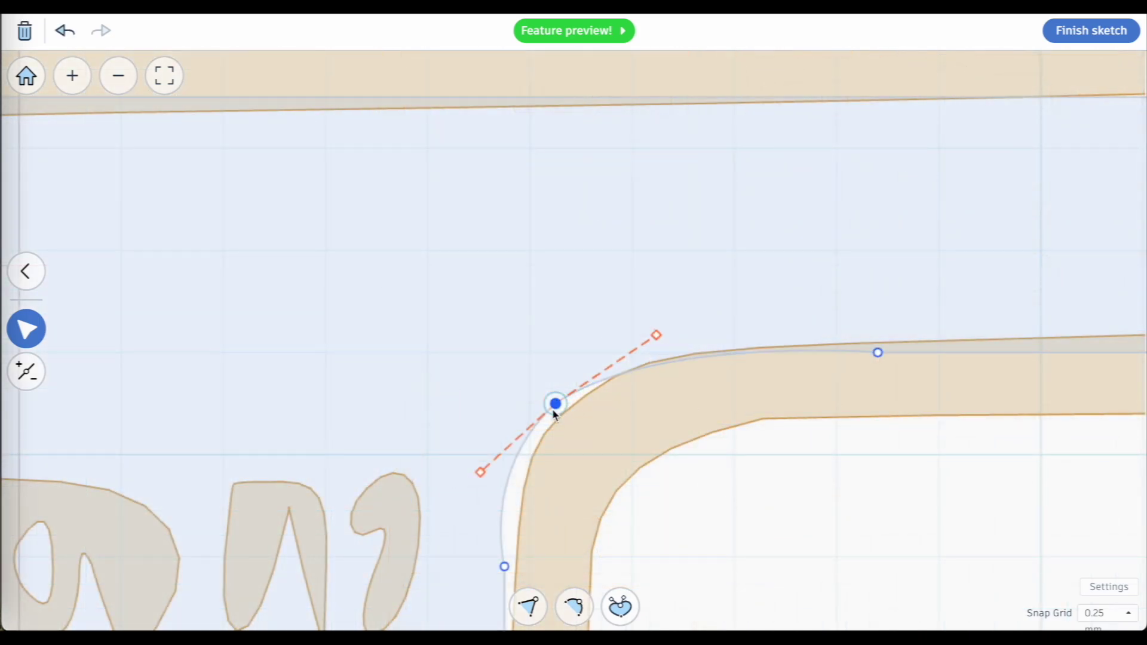
scroll(630, 485, down, 5)
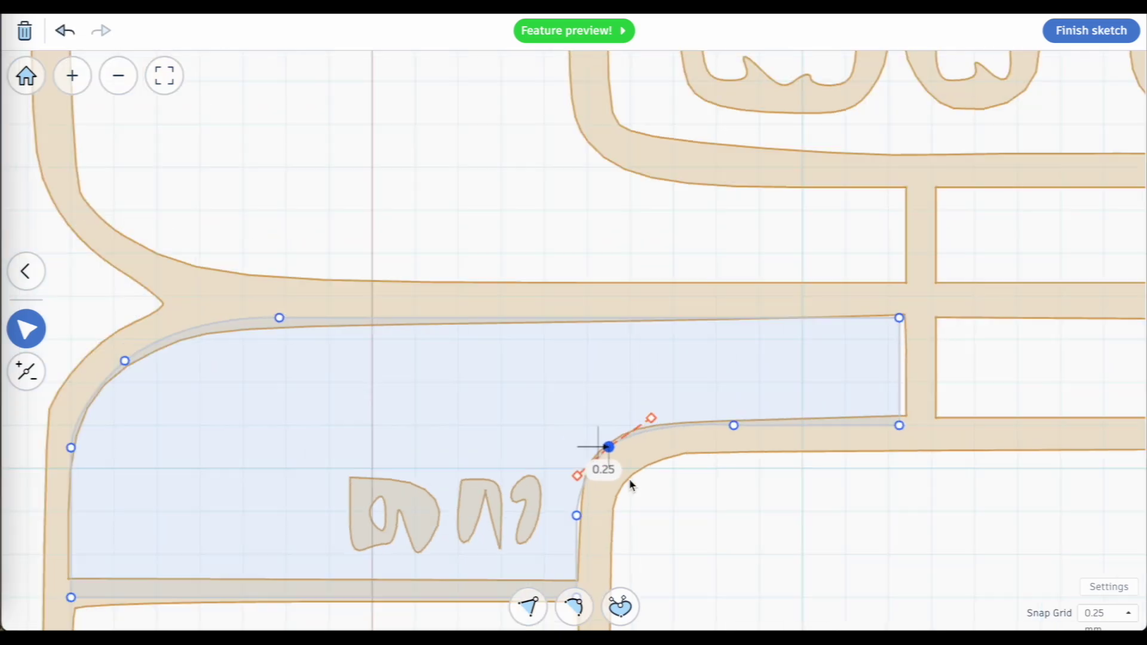
scroll(631, 479, up, 5)
drag(467, 473, 473, 464)
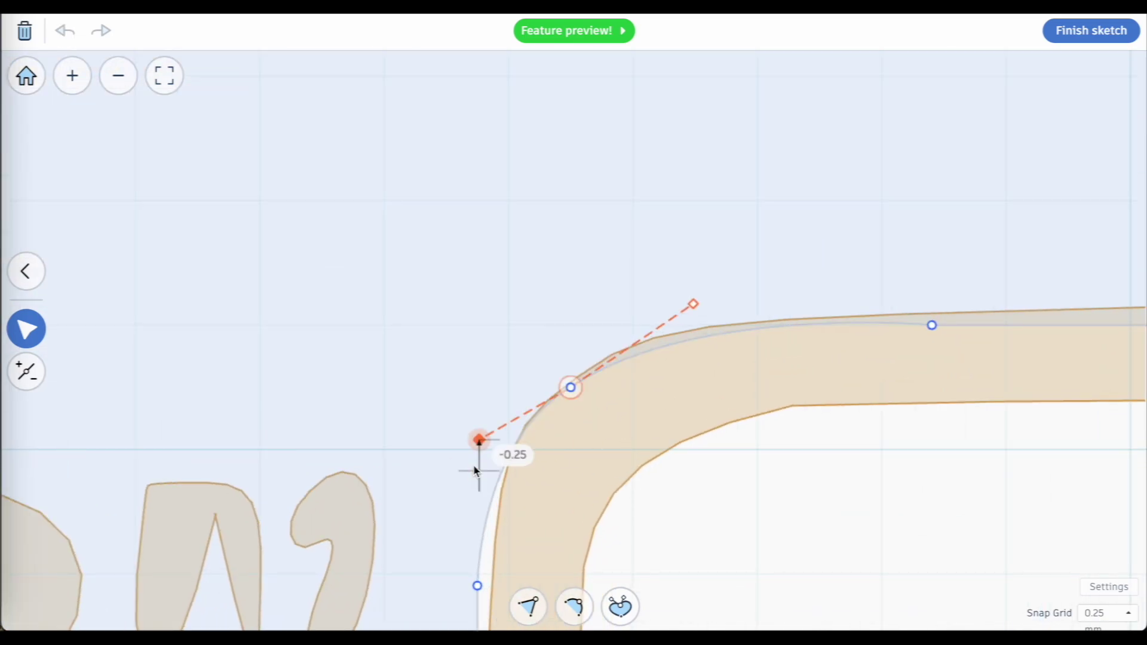
drag(693, 304, 725, 277)
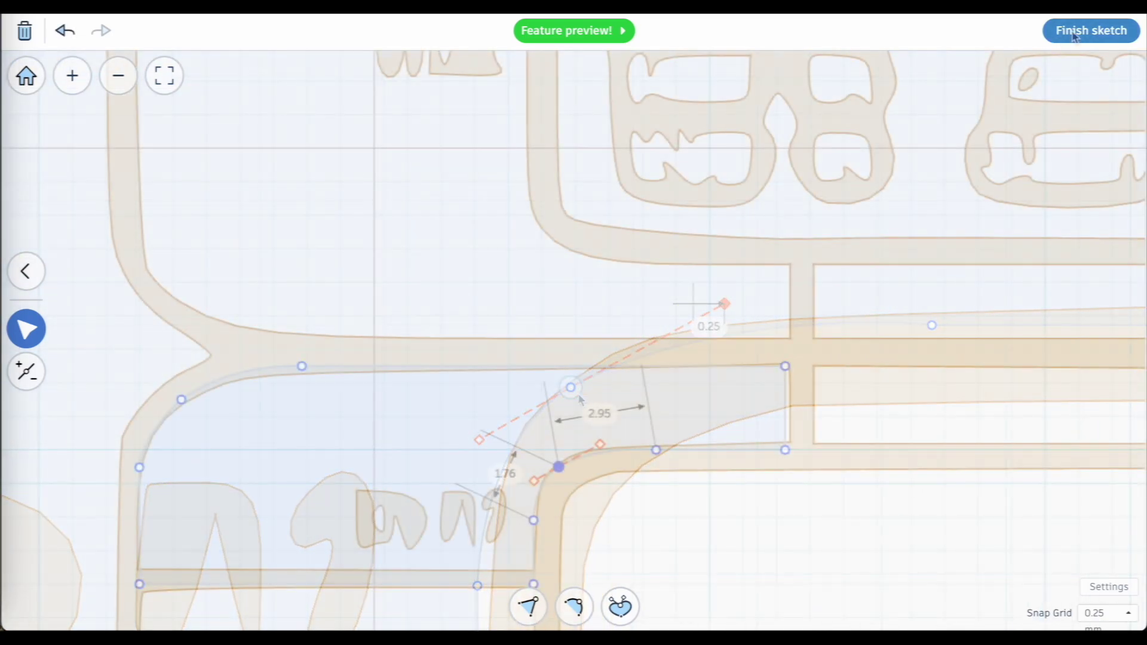
click(1088, 30)
Reposition the sketched elbow, then select both elbow shapes and make them Solid.
scroll(385, 460, up, 5)
scroll(386, 466, down, 5)
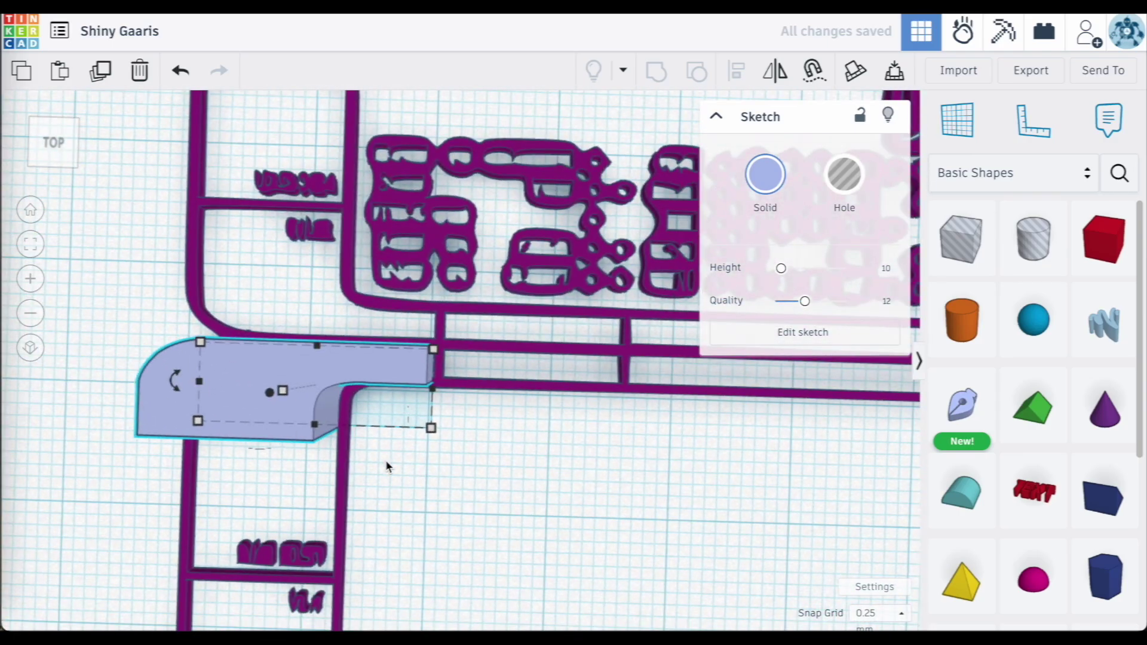
drag(251, 389, 493, 479)
scroll(493, 479, down, 2)
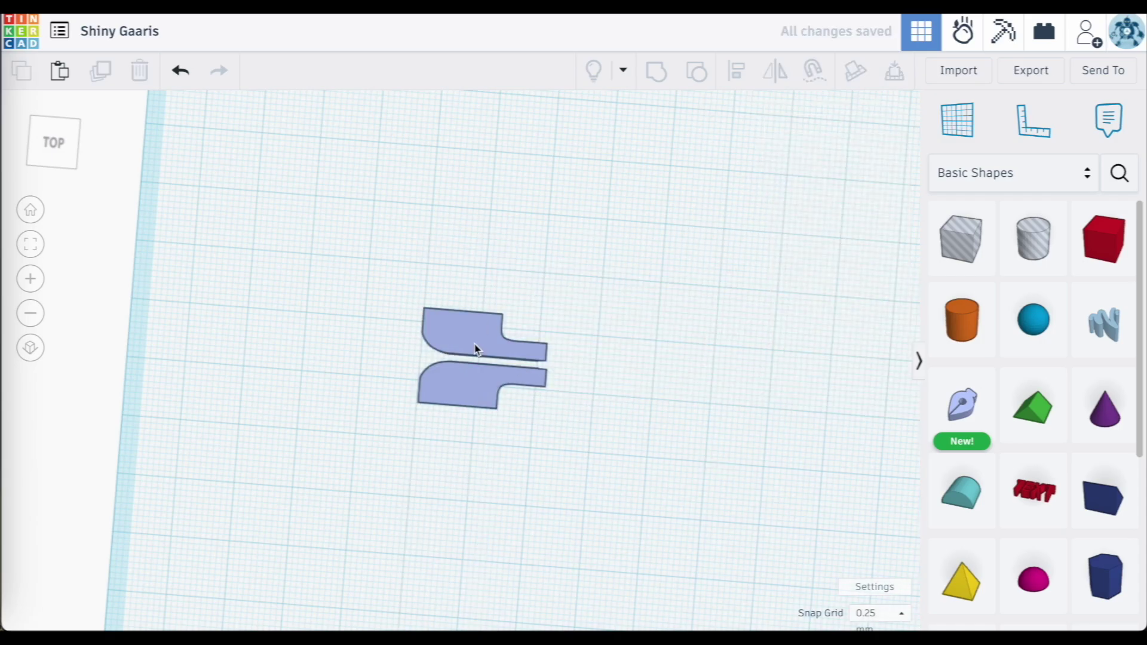
key(ctrl+a)
click(768, 205)
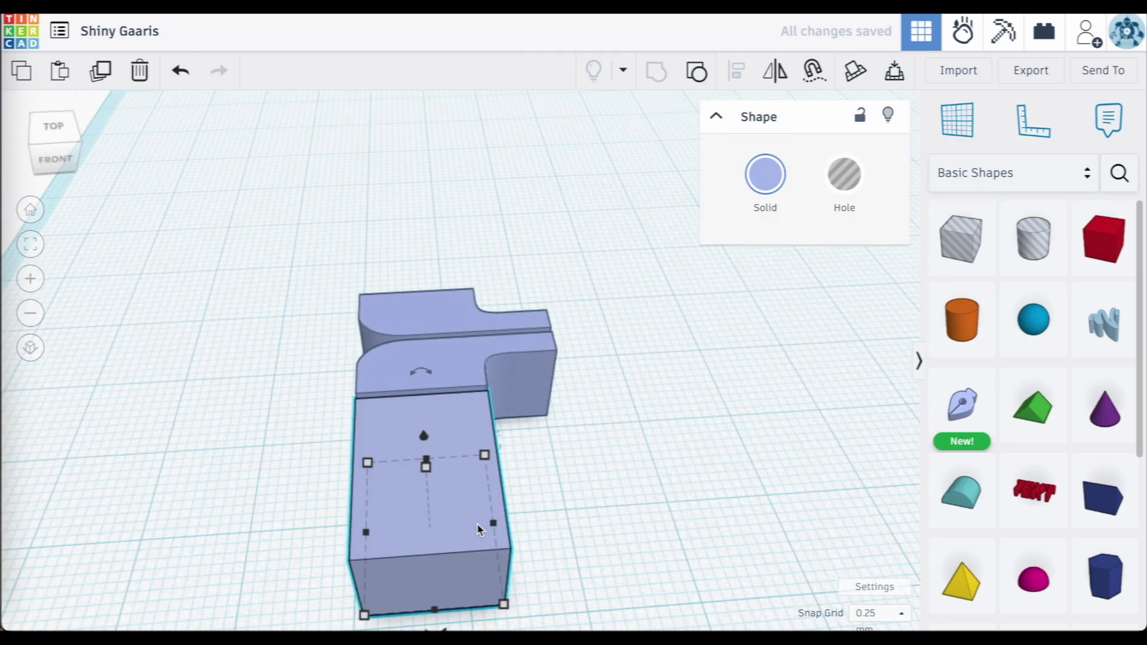
click(440, 287)
click(326, 278)
key(ctrl+a)
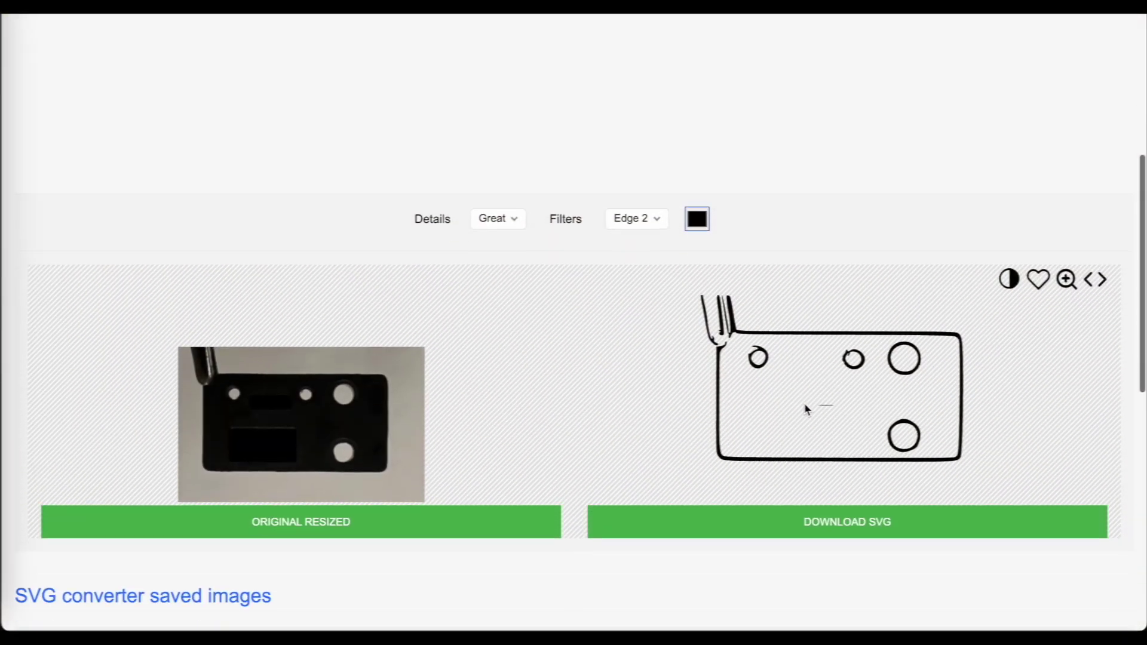
Review the converted bracket SVG outline showing the plate edge and its four round holes.
scroll(803, 404, down, 3)
scroll(804, 405, up, 1)
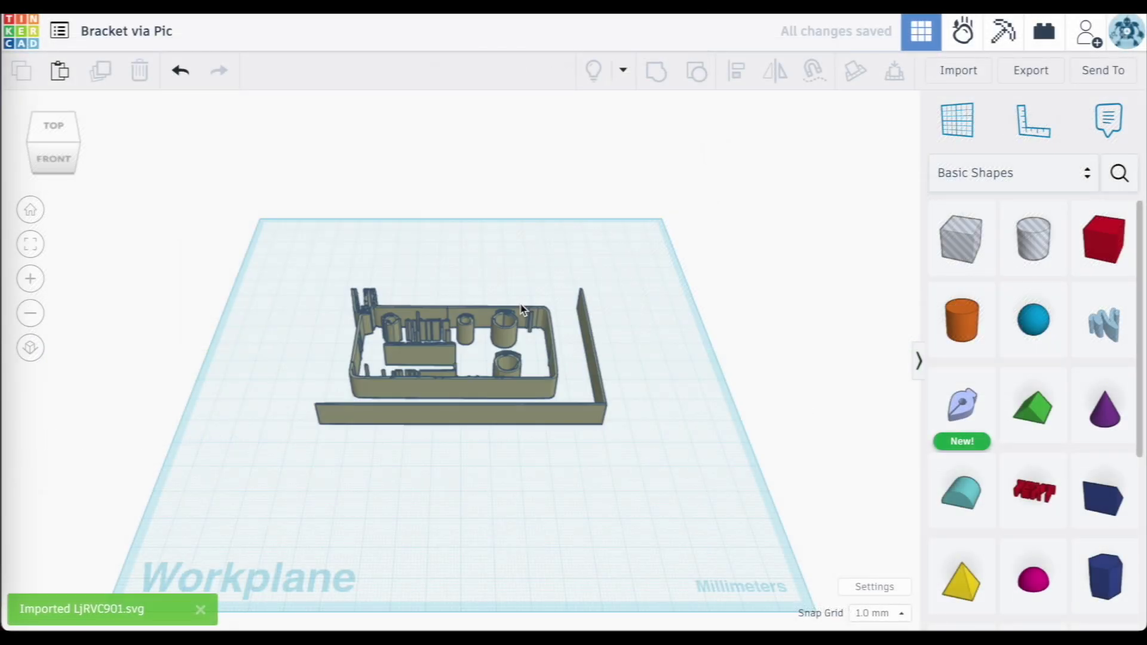
Inspect the imported bracket outline, then drop a 9 × 9 mm Cylinder Hole onto a traced hole.
right_drag(521, 308, 533, 437)
scroll(508, 327, up, 6)
scroll(507, 322, down, 3)
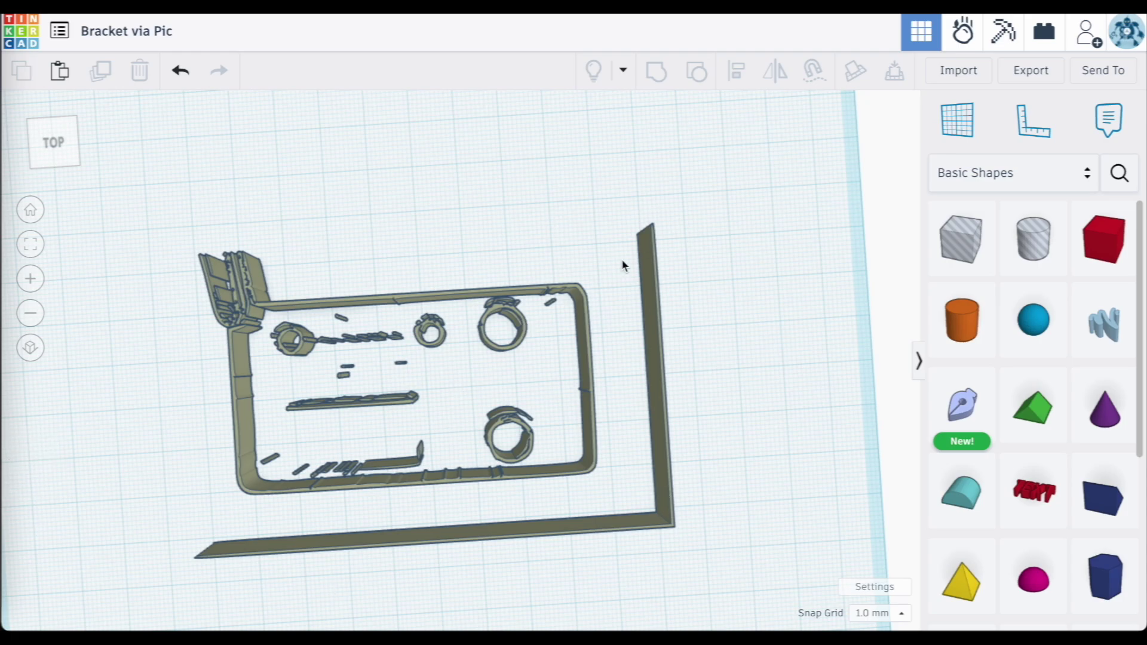
right_drag(450, 531, 632, 478)
scroll(279, 254, up, 3)
scroll(265, 318, down, 5)
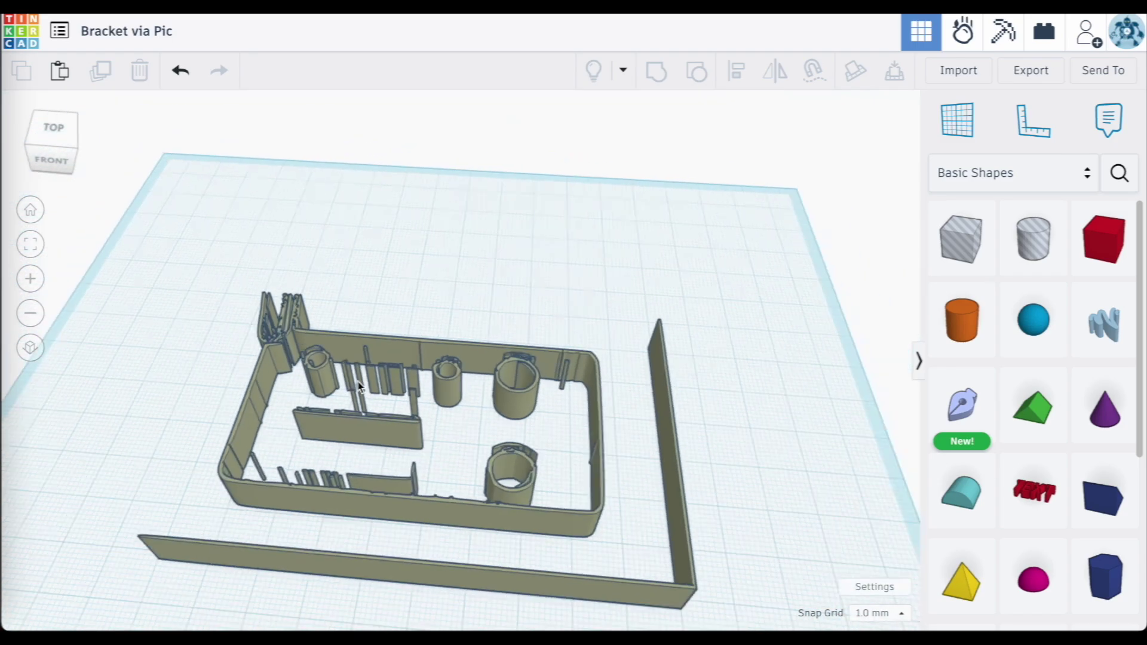
right_drag(453, 382, 478, 461)
scroll(479, 461, up, 3)
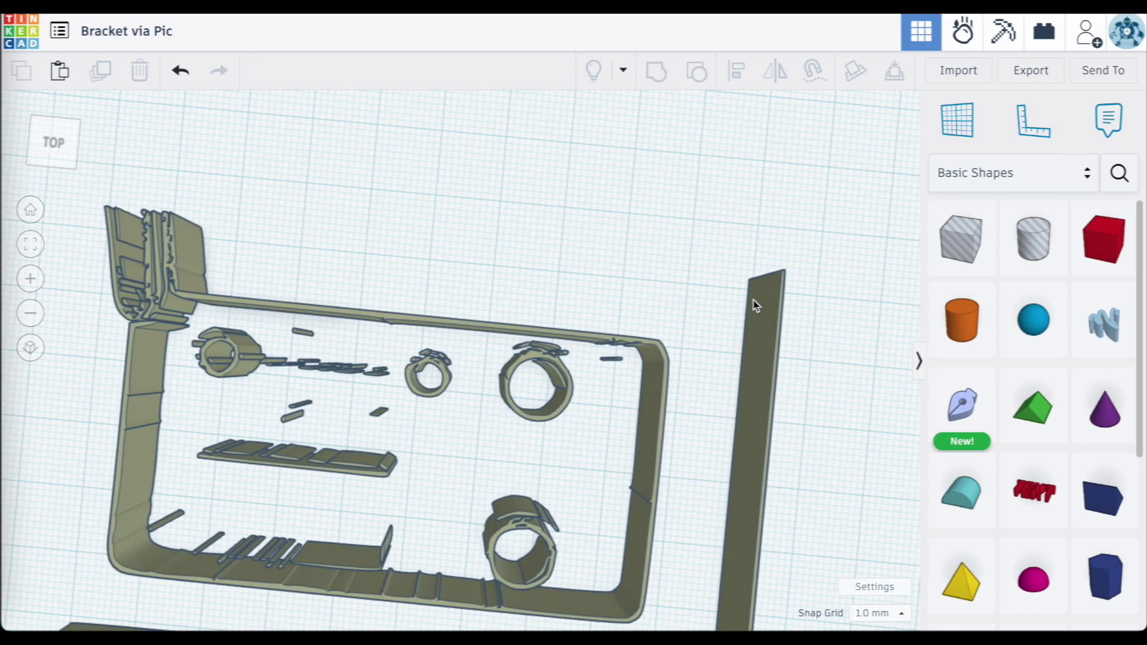
drag(1039, 240, 585, 239)
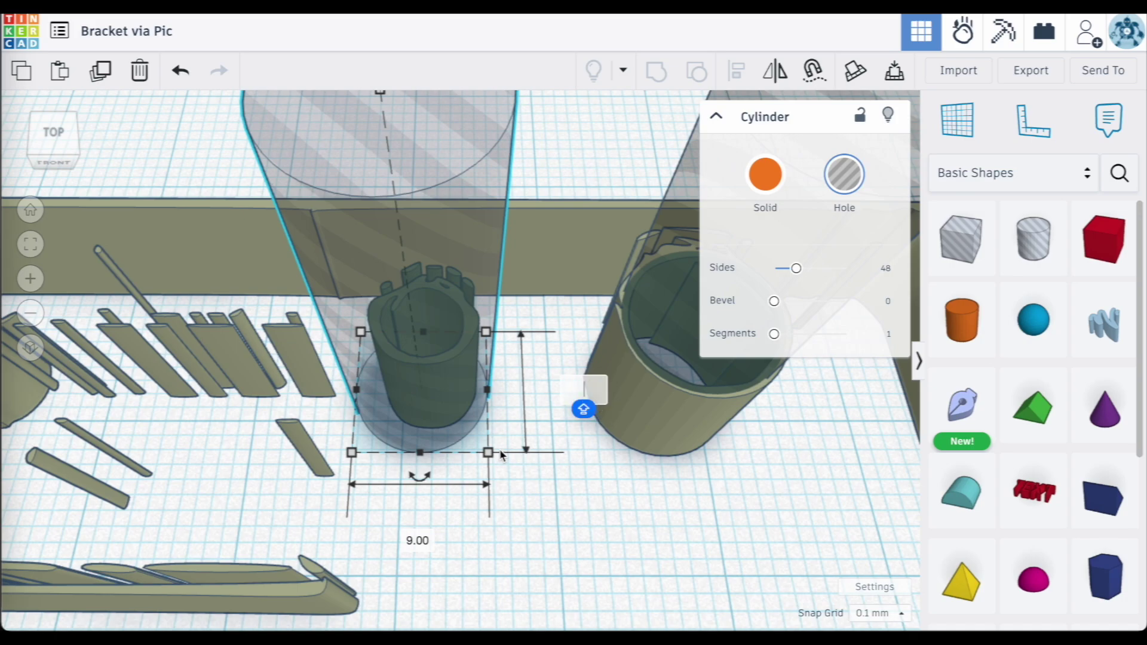
Resize the hole cylinder to 6 by 5 mm and position it over its traced hole.
drag(495, 454, 489, 341)
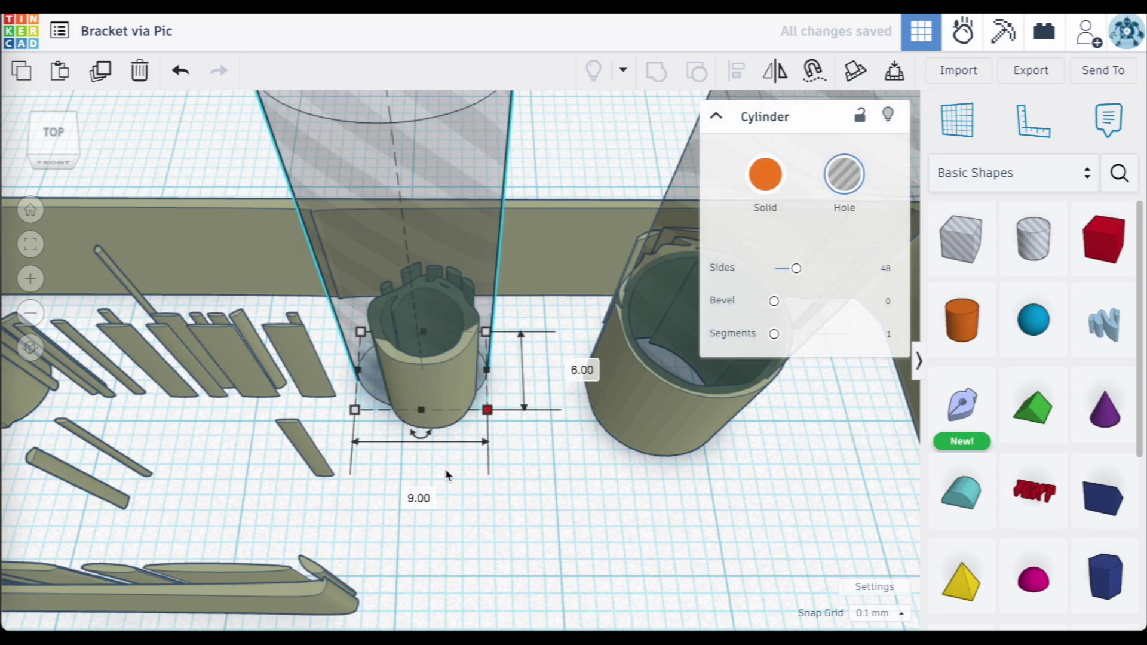
text(6)
key(Return)
drag(421, 359, 460, 410)
click(475, 429)
text(5)
key(Return)
drag(421, 304, 428, 317)
scroll(428, 317, up, 2)
Move the hole box over the traced rectangle and size it to 23.90 by 15.20 at height 0.00.
right_drag(461, 287, 612, 449)
click(612, 449)
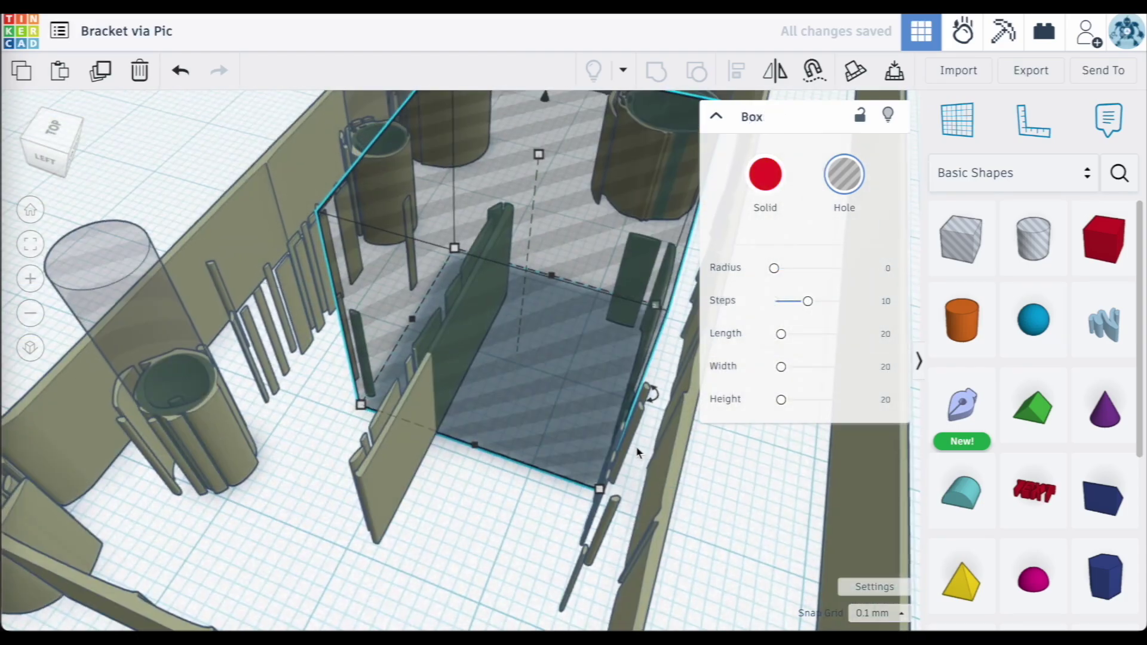
drag(612, 450, 557, 463)
drag(332, 431, 364, 537)
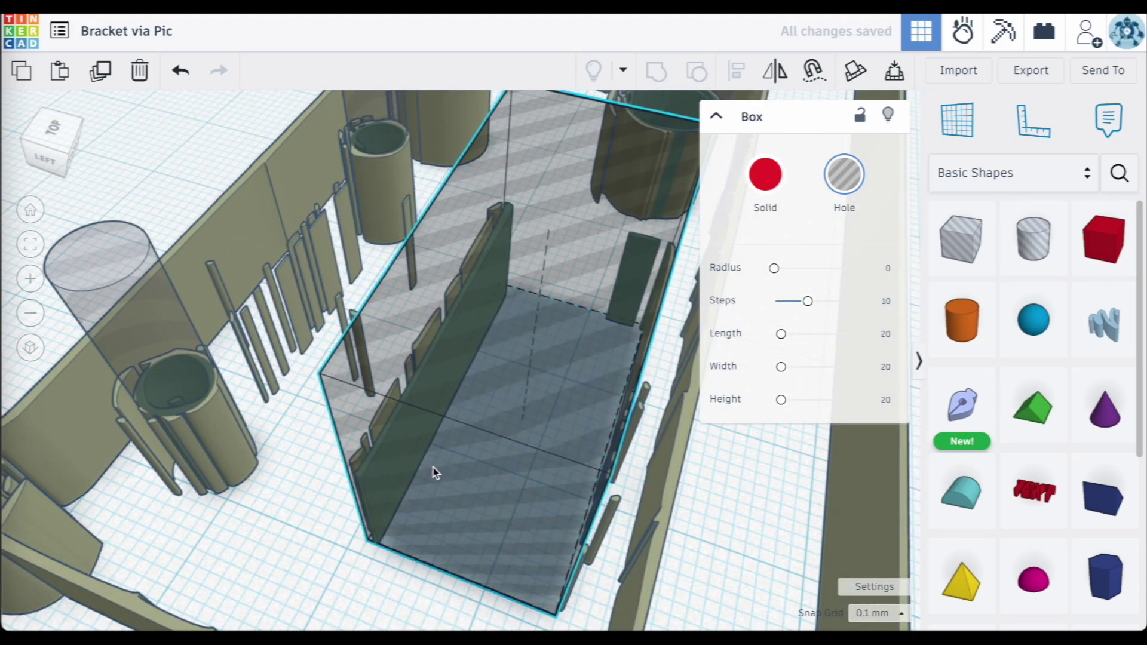
right_drag(438, 468, 530, 246)
mouse_move(536, 165)
mouse_down()
mouse_move(537, 154)
mouse_move(534, 166)
mouse_up()
click(307, 539)
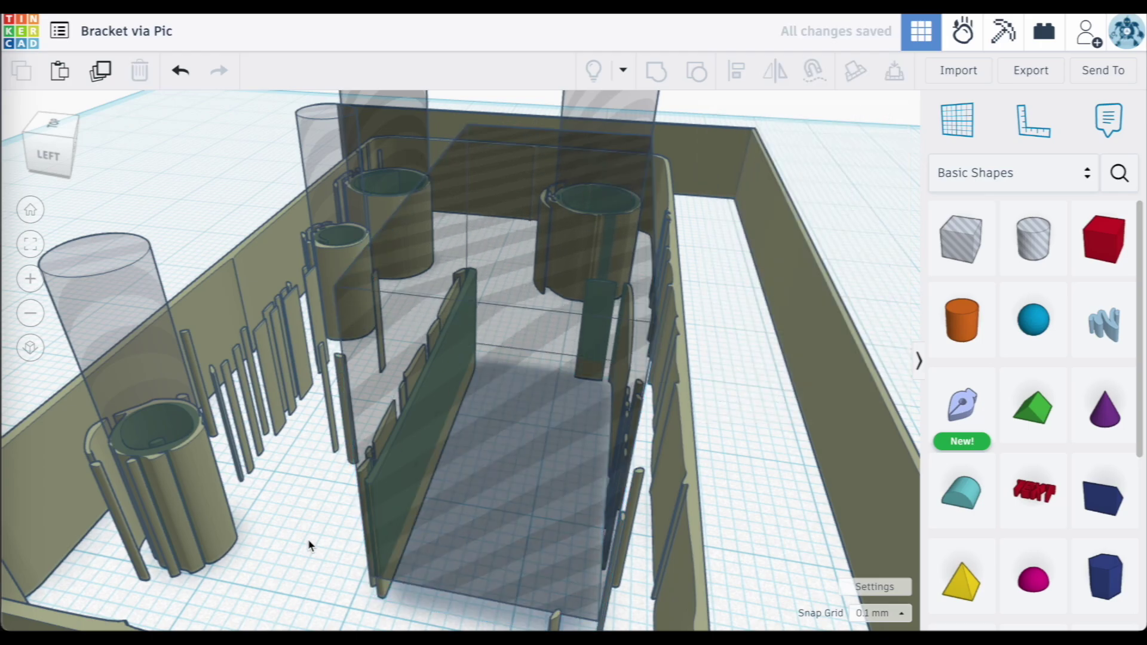
right_drag(307, 538, 536, 501)
click(535, 500)
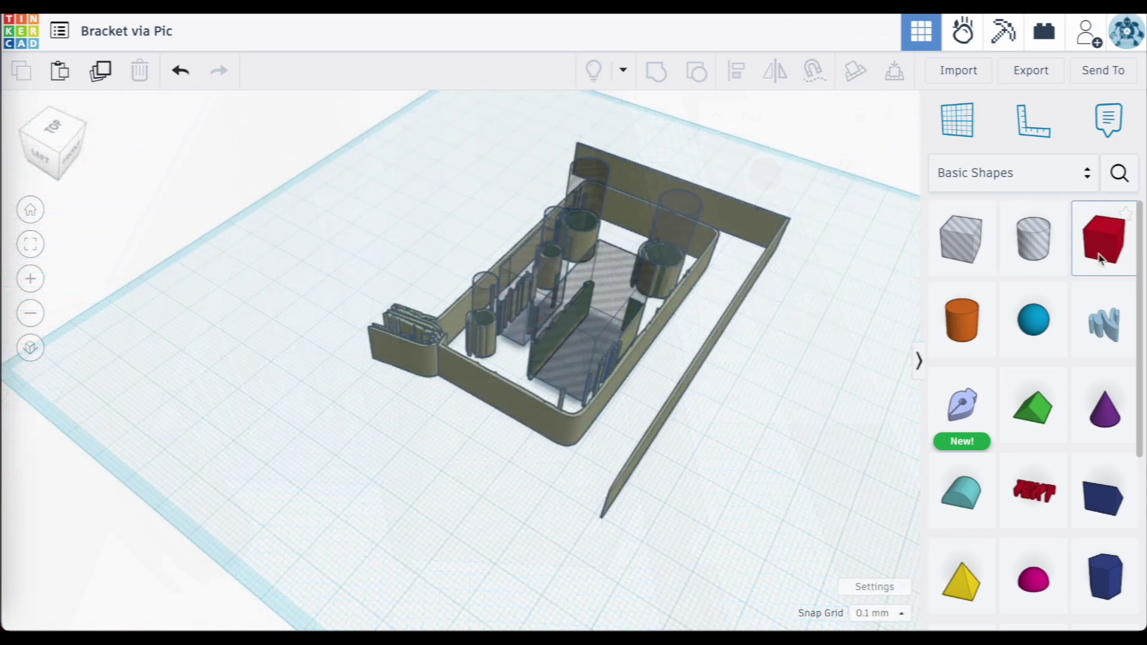
Add a red box 5 mm tall and move it beneath the bracket's hole shapes.
drag(1103, 238, 430, 191)
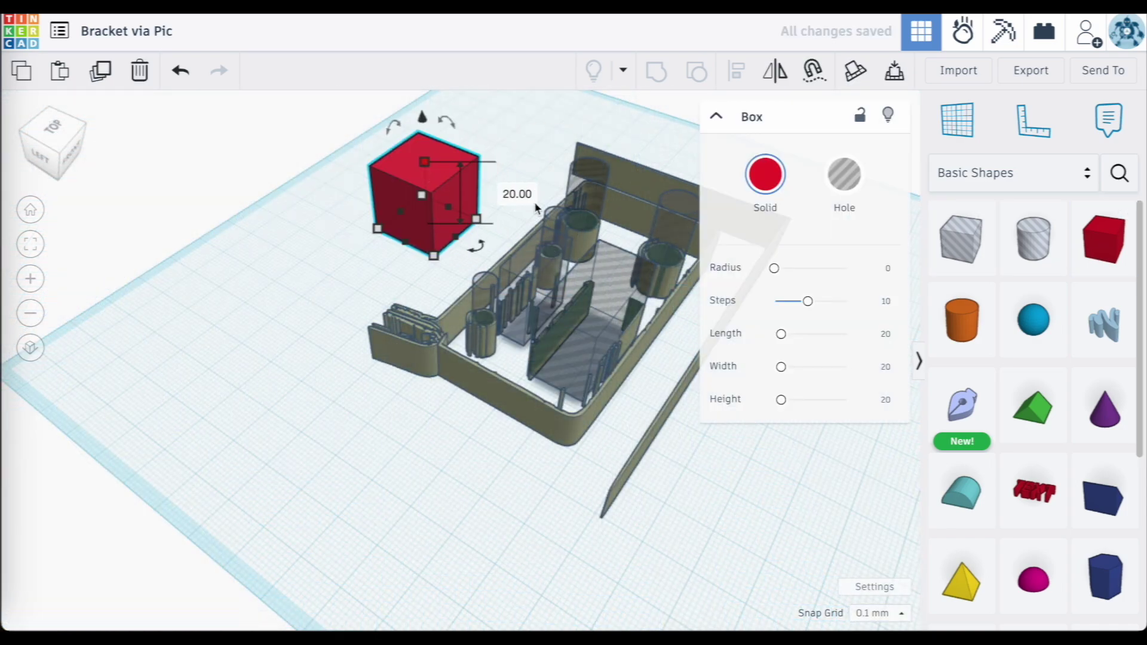
text(5)
key(Return)
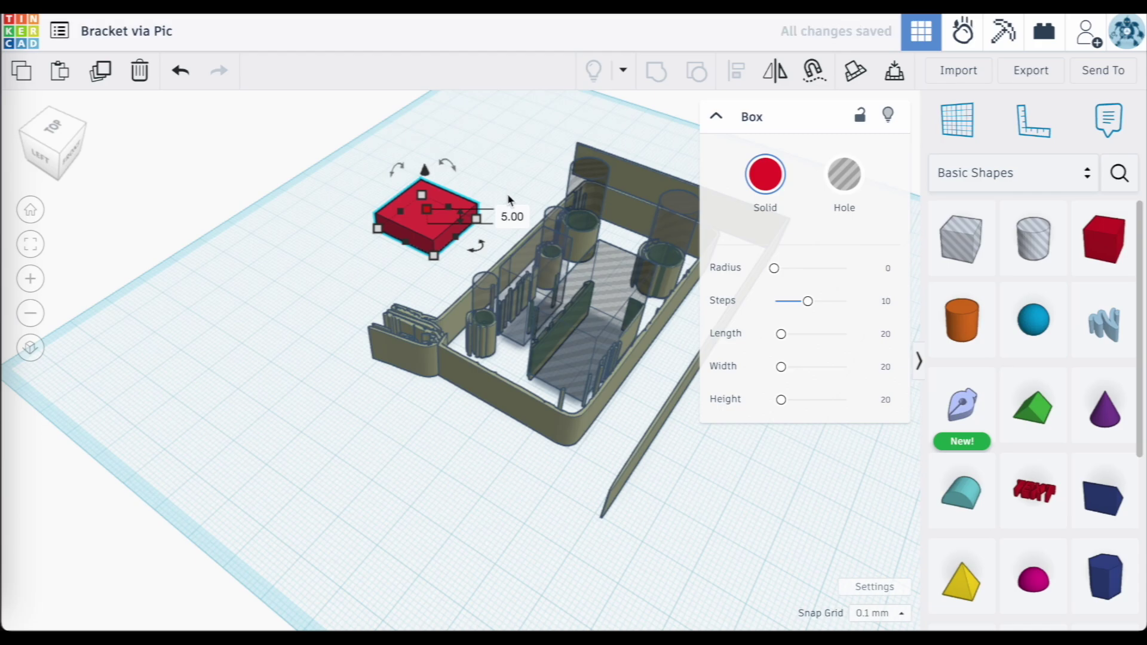
drag(431, 235, 551, 398)
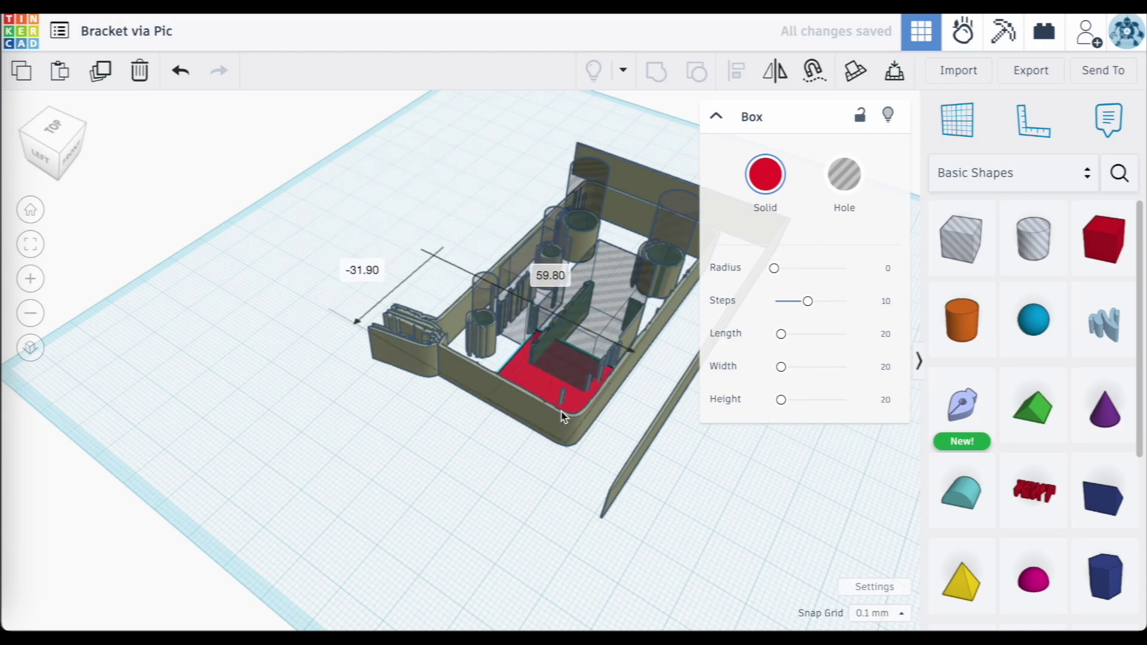
scroll(568, 424, up, 3)
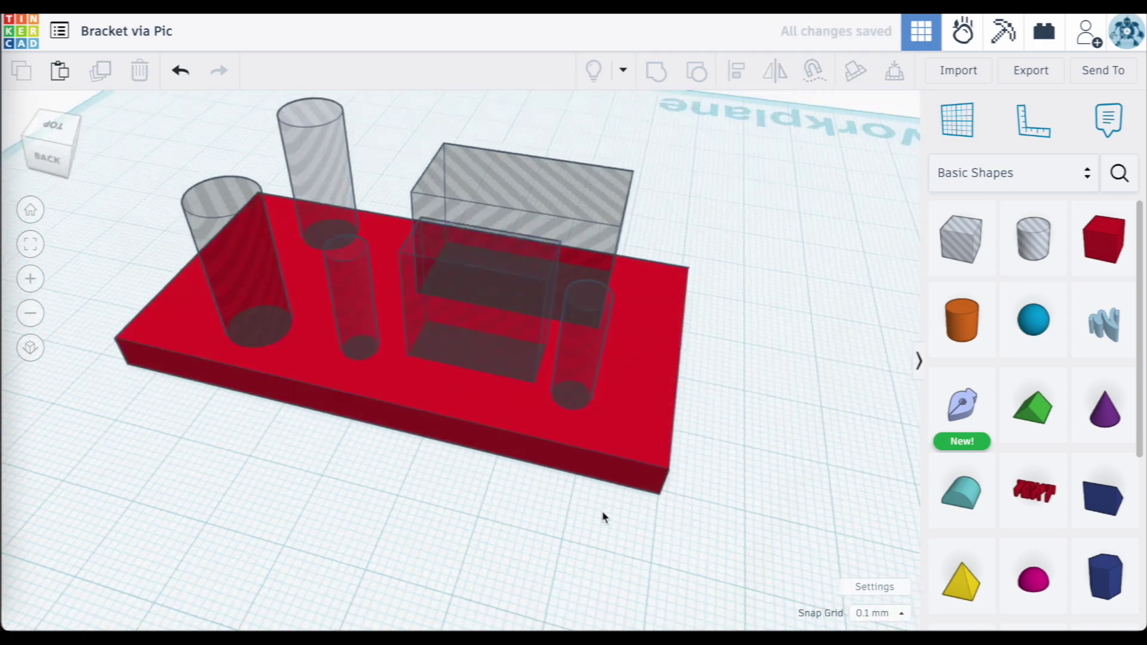
right_drag(604, 514, 694, 357)
right_drag(589, 311, 625, 287)
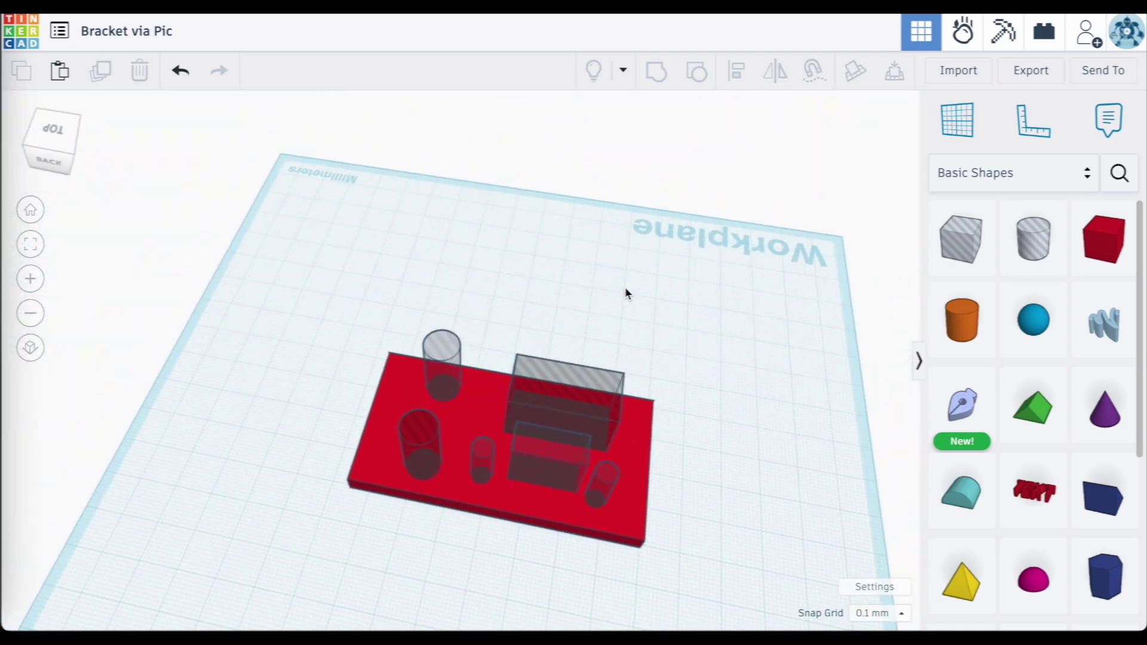
Group all seven shapes into one plate with cut holes and view it in perspective.
key(ctrl+a)
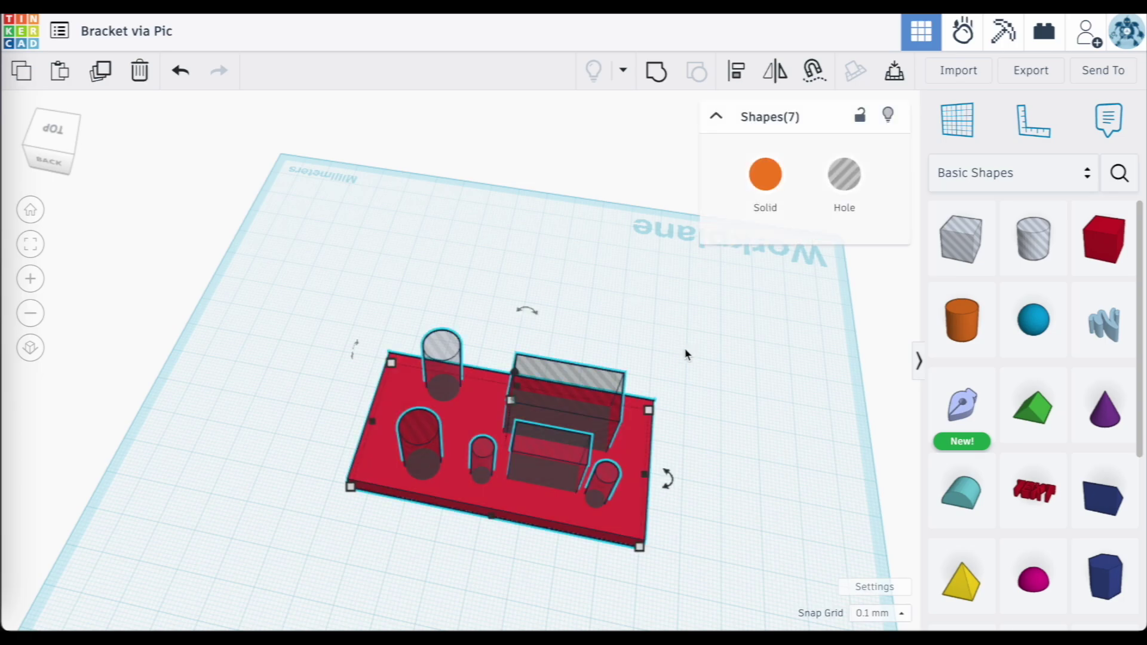
key(ctrl+g)
click(685, 373)
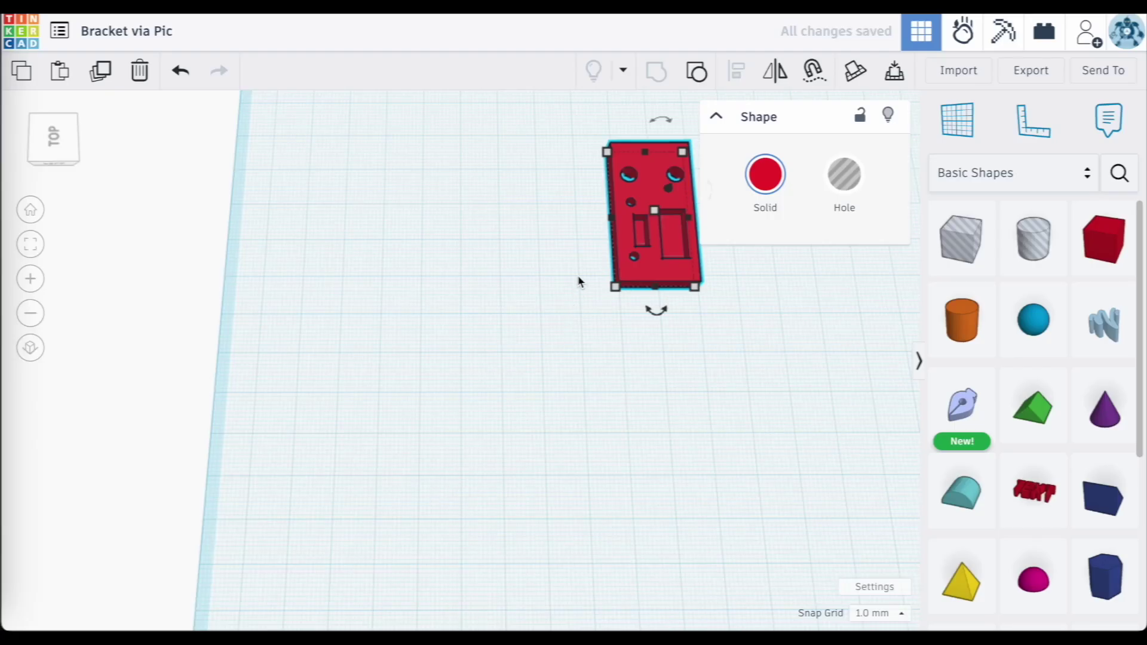
right_drag(579, 282, 660, 249)
scroll(567, 173, up, 3)
right_drag(568, 164, 485, 212)
scroll(481, 179, up, 5)
scroll(485, 212, down, 5)
scroll(485, 212, up, 5)
scroll(485, 212, down, 3)
scroll(485, 212, up, 4)
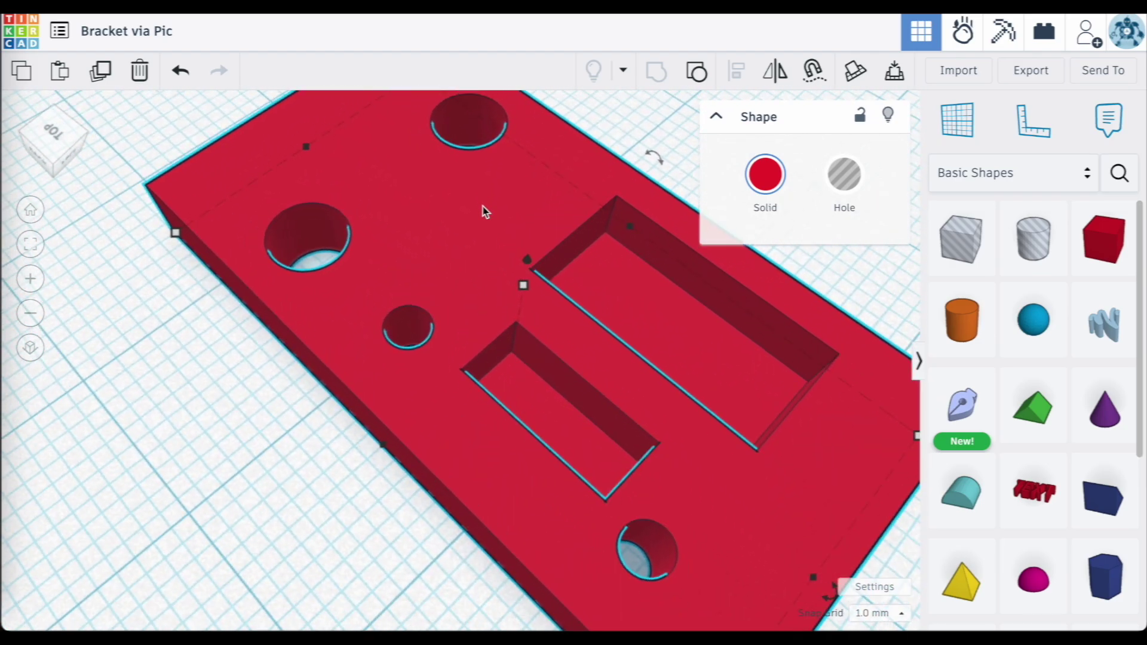